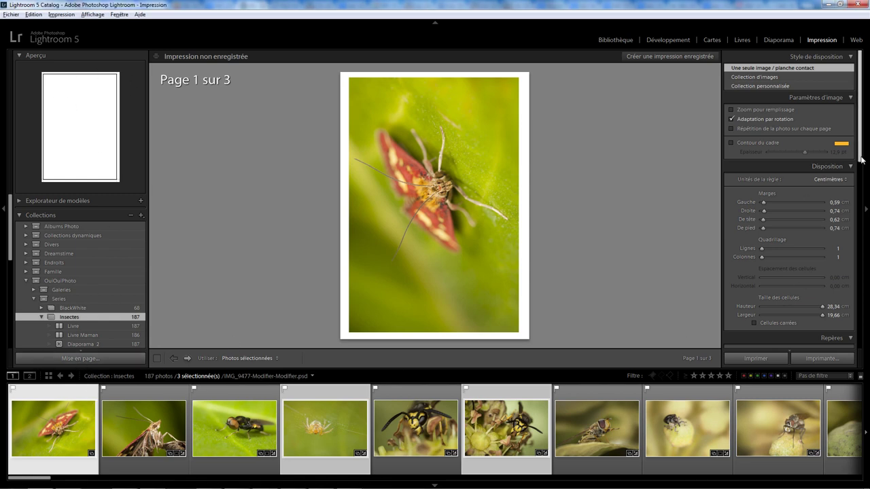
- Switch to the Collection d'images layout, showing the moth photo twice, and reveal the Cellules section
left_click_drag(861, 160, 861, 345)
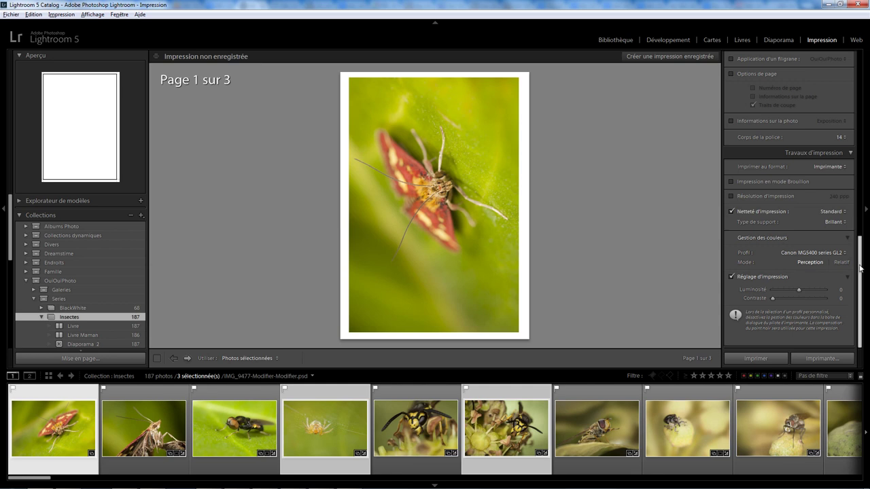
left_click_drag(861, 269, 861, 88)
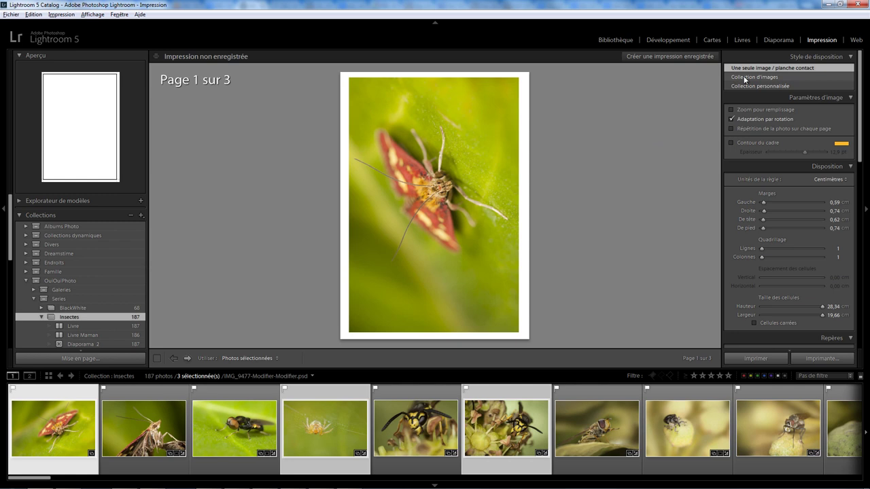
left_click(744, 77)
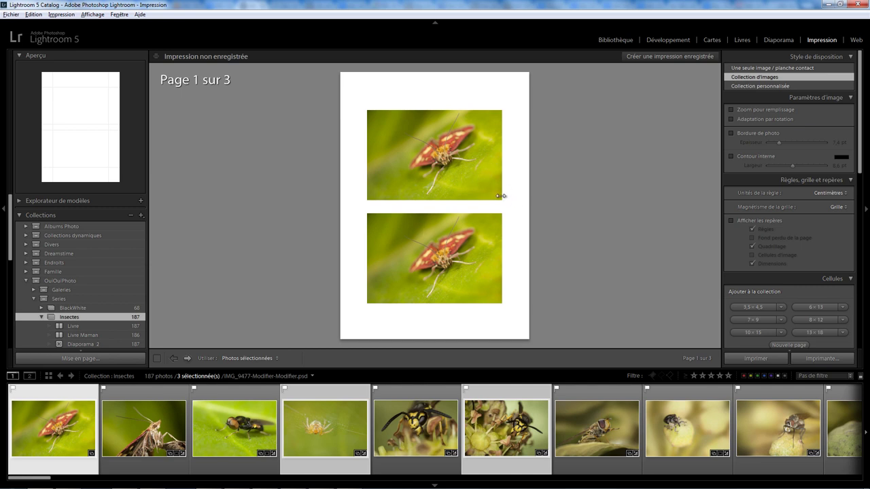
scroll(836, 168, "down", 5)
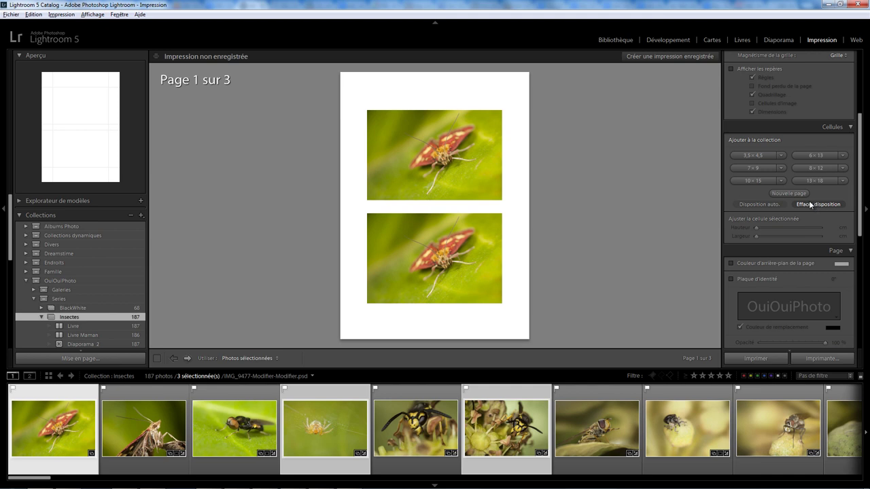
- Clear the layout, add 10 × 15 and 13 × 18 cm cells, and position both on the page
left_click(808, 202)
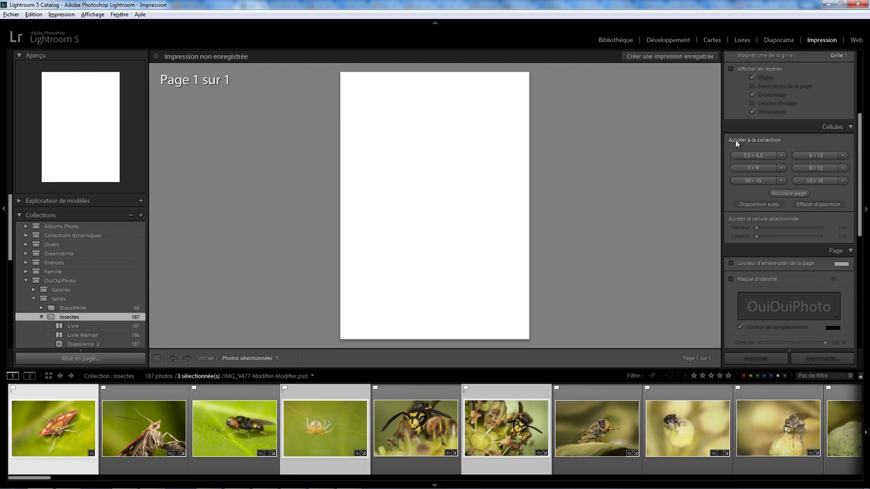
left_click(754, 180)
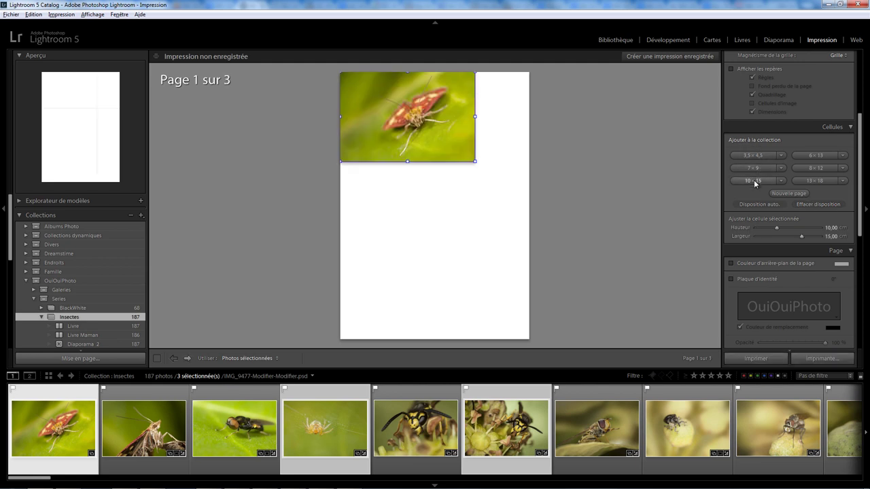
left_click(813, 180)
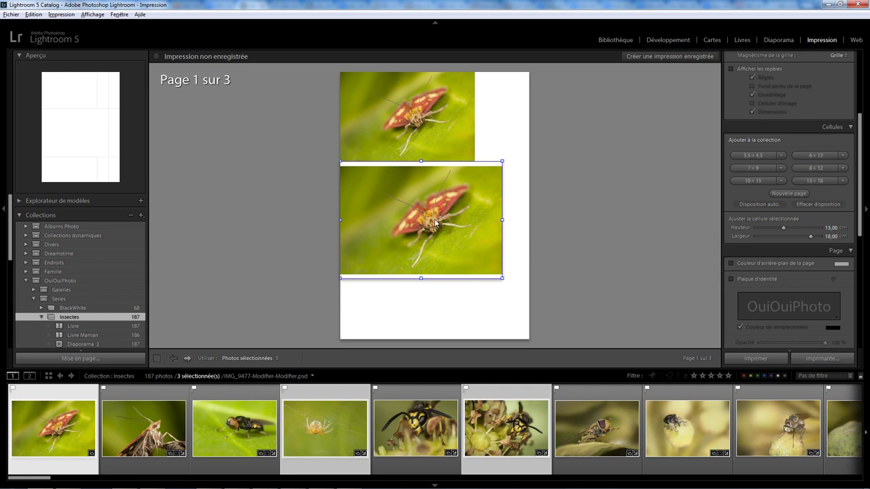
left_click_drag(417, 224, 435, 256)
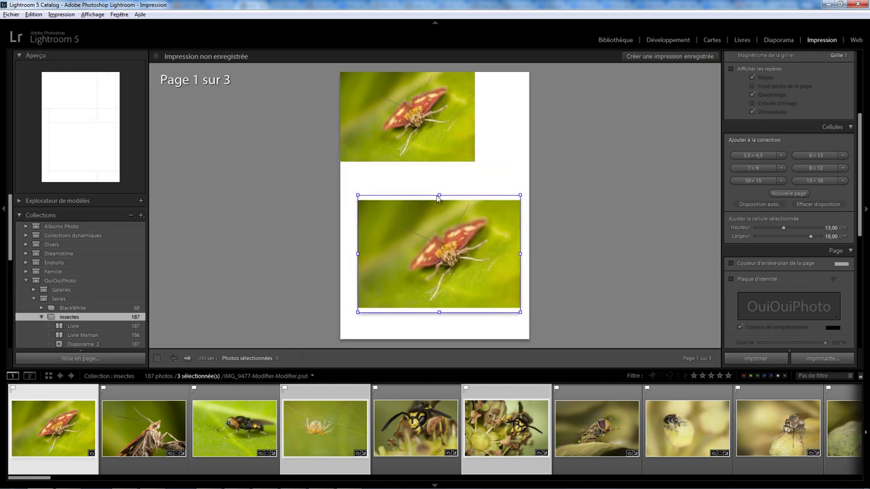
left_click_drag(417, 130, 448, 158)
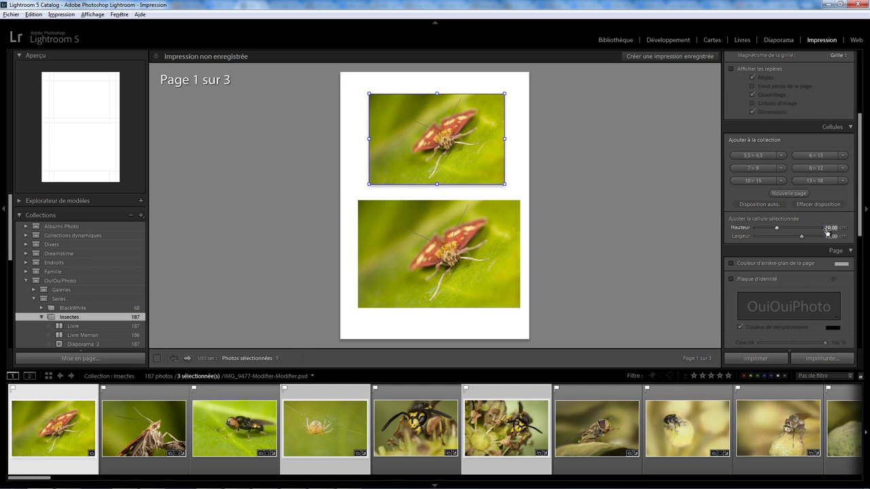
- Set the lower photo cell's height to 14 cm
left_click(476, 274)
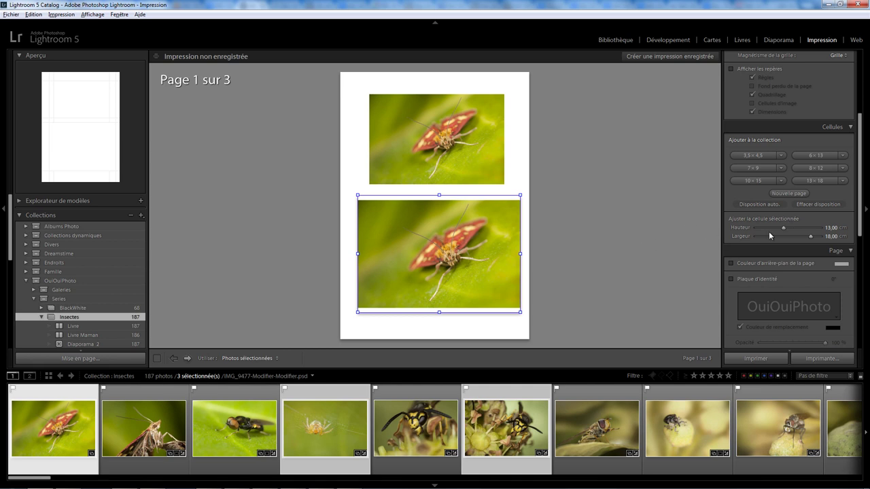
left_click(830, 228)
type("14")
key("Return")
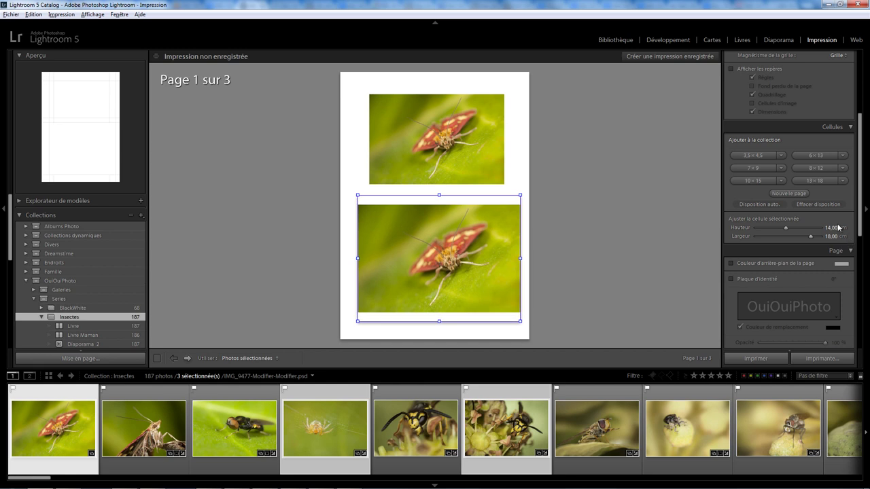
- Shrink the upper cell to a short 6,75 × 15 cm strip
left_click(447, 141)
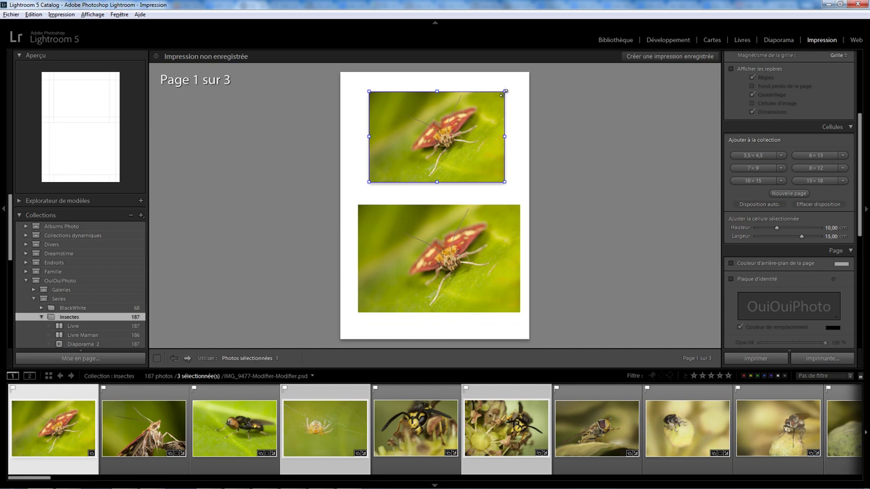
mouse_move(505, 91)
left_mouse_down()
mouse_move(494, 121)
mouse_move(502, 123)
left_mouse_up()
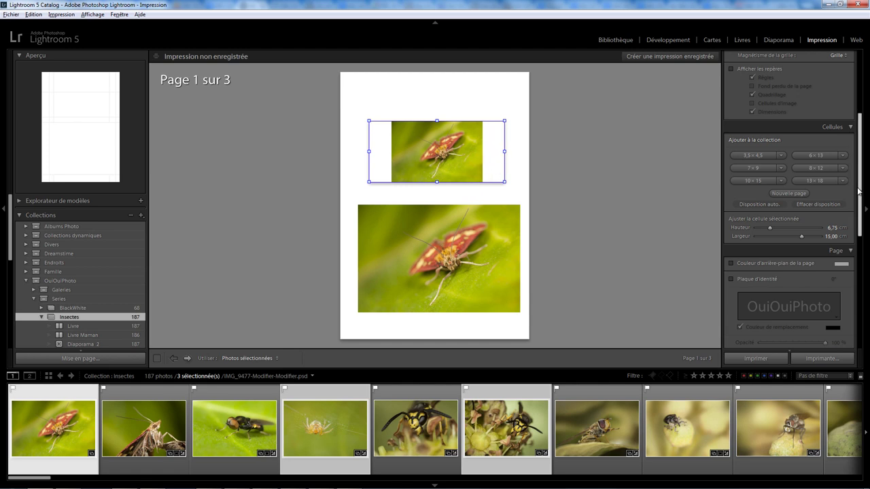
left_click_drag(860, 185, 862, 117)
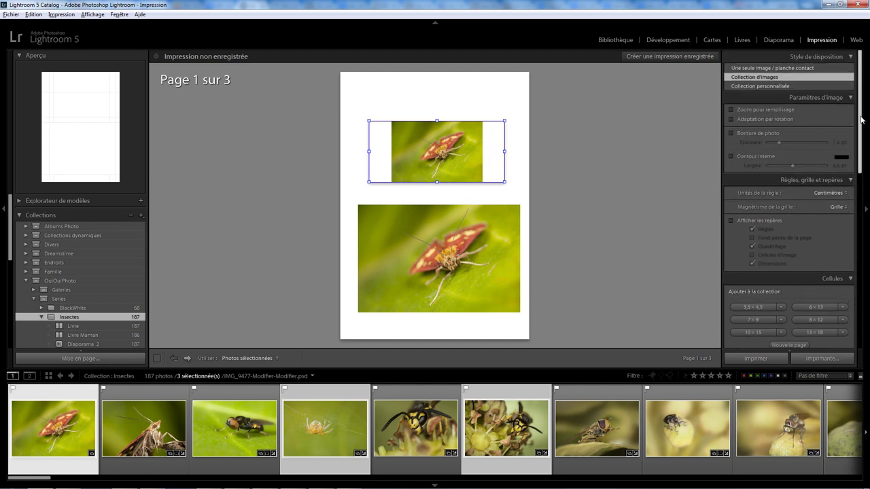
- Enable Zoom pour remplissage and Adaptation par rotation, and make the top cell a tall portrait at top-left
left_click(731, 109)
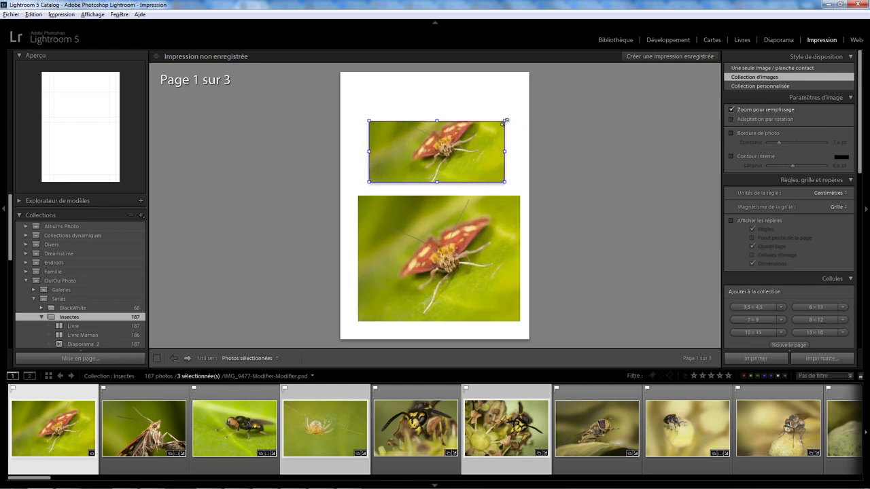
left_click_drag(505, 121, 427, 84)
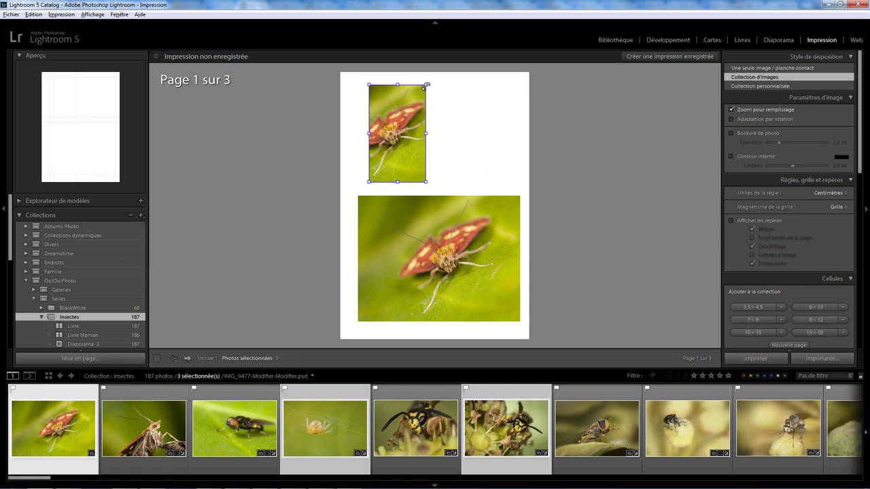
left_click(752, 119)
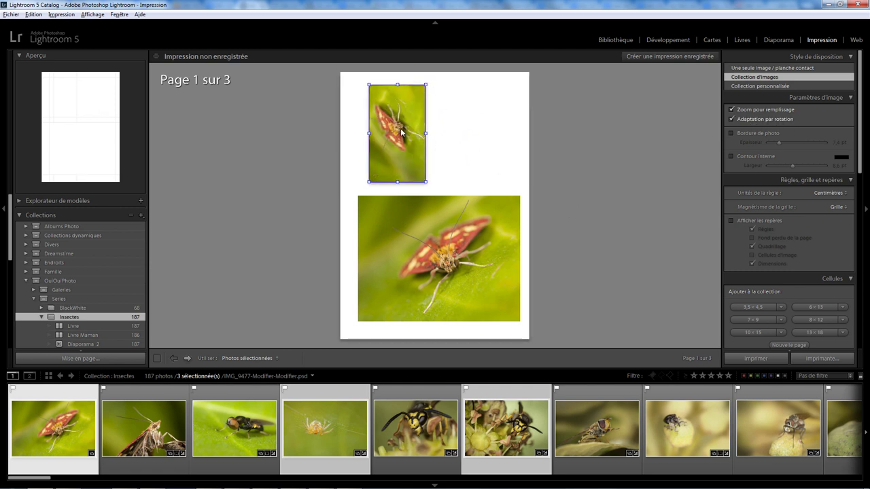
mouse_move(397, 123)
left_mouse_down()
mouse_move(443, 123)
mouse_move(388, 127)
left_mouse_up()
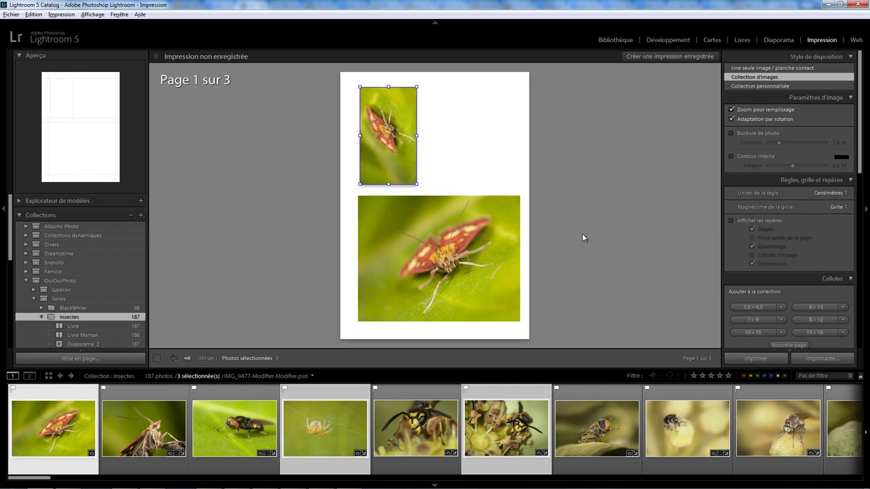
- Add two 3,5 × 4,5 cm cells and place them beside the tall cell
left_click(755, 307)
left_click(759, 311)
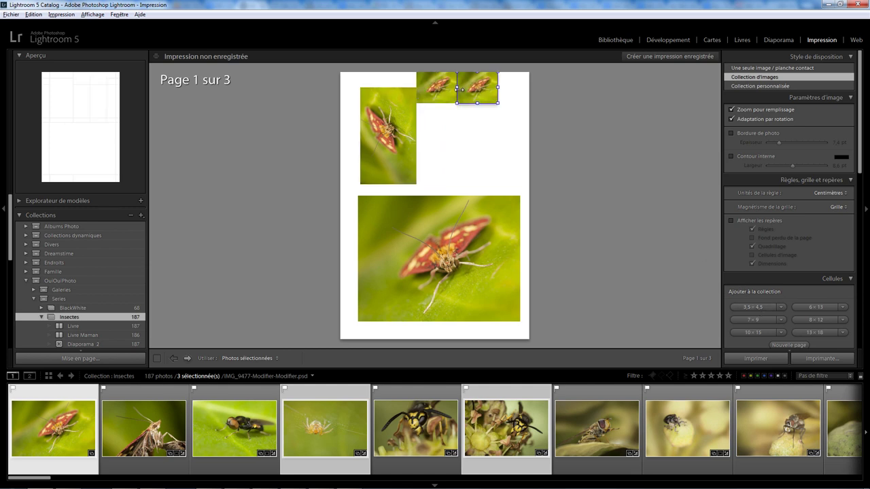
left_click_drag(478, 93, 497, 140)
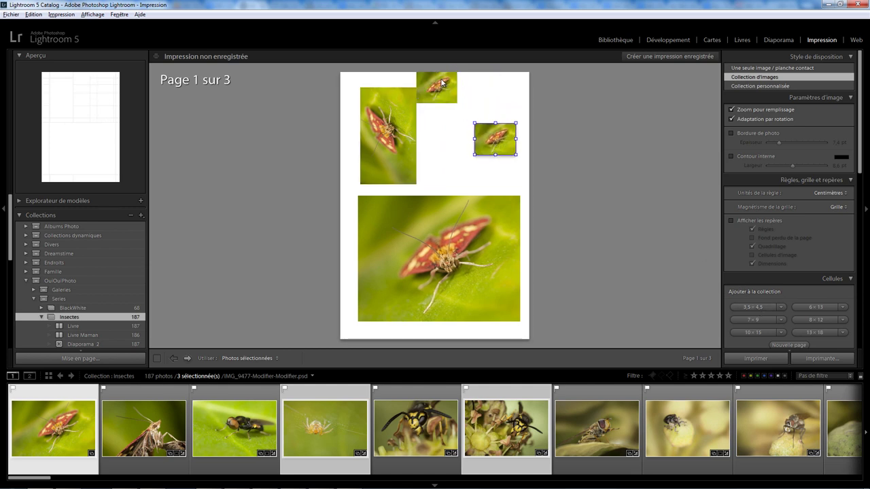
left_click_drag(441, 87, 448, 151)
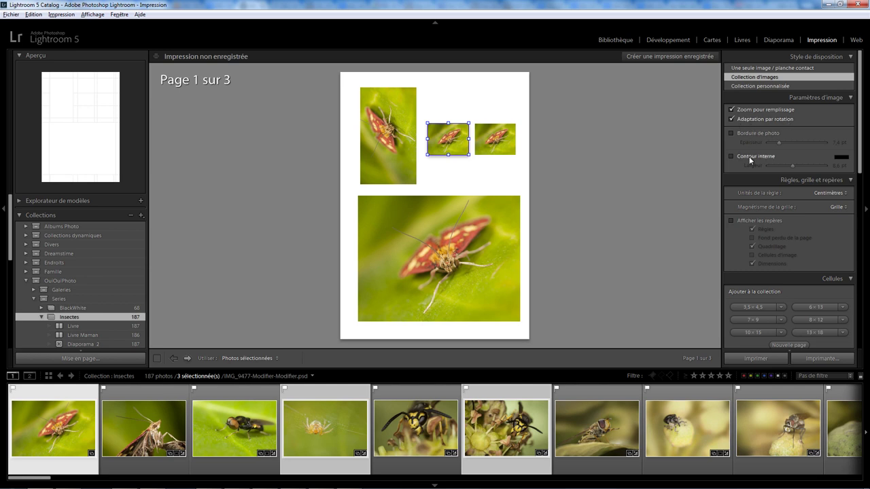
left_click(747, 133)
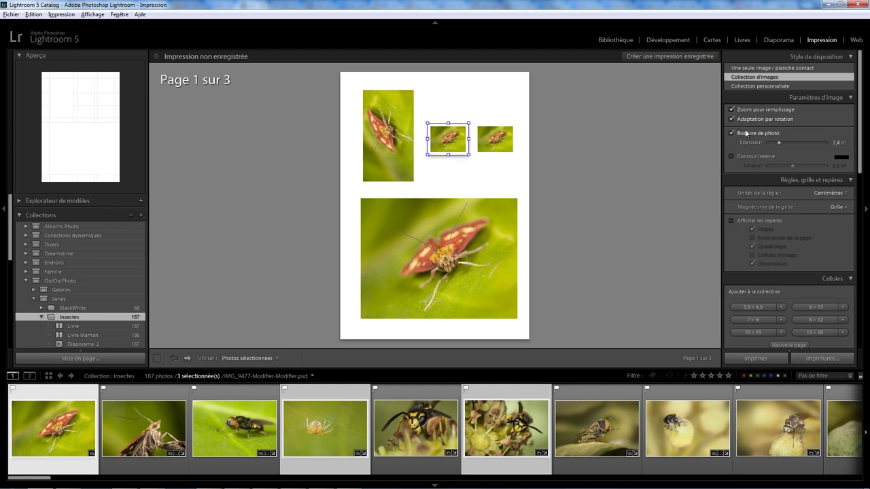
mouse_move(779, 142)
left_mouse_down()
mouse_move(749, 143)
mouse_move(777, 144)
mouse_move(821, 166)
mouse_move(806, 167)
left_mouse_up()
left_click(756, 157)
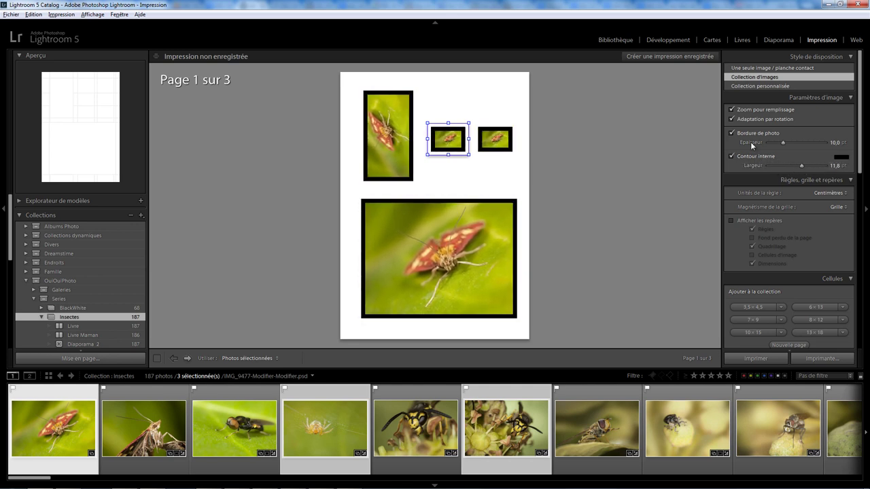
left_click(734, 134)
left_click(735, 157)
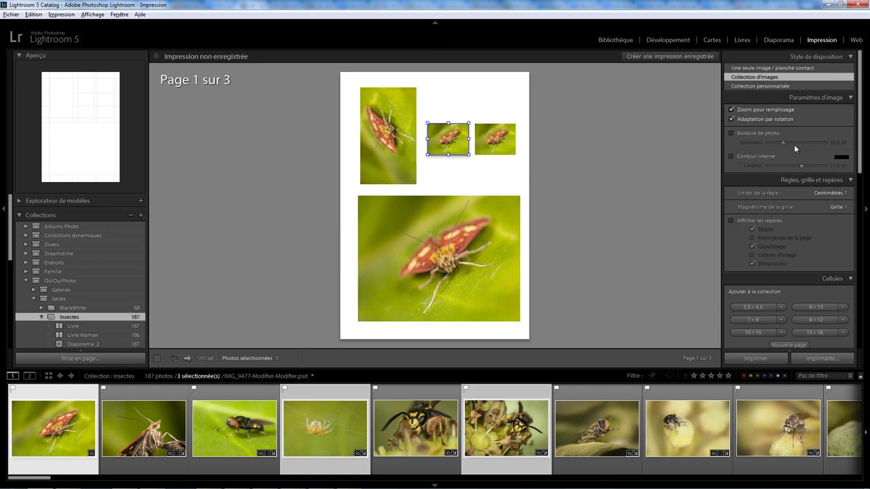
- Keep ruler units in centimetres and move one small cell lower on the page
scroll(860, 162, "down", 2)
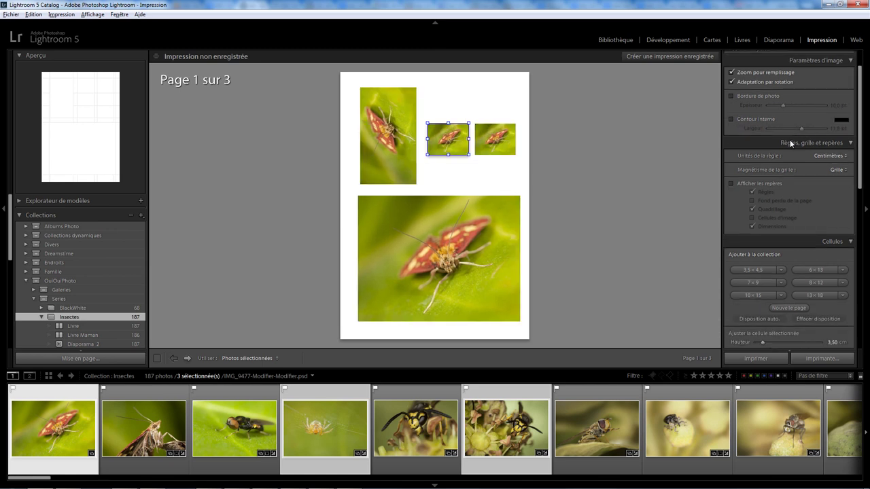
left_click(828, 155)
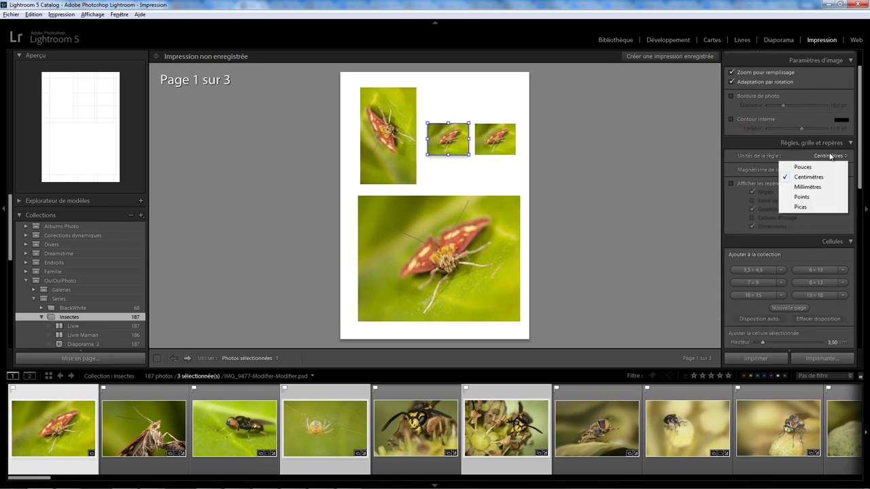
left_click(828, 156)
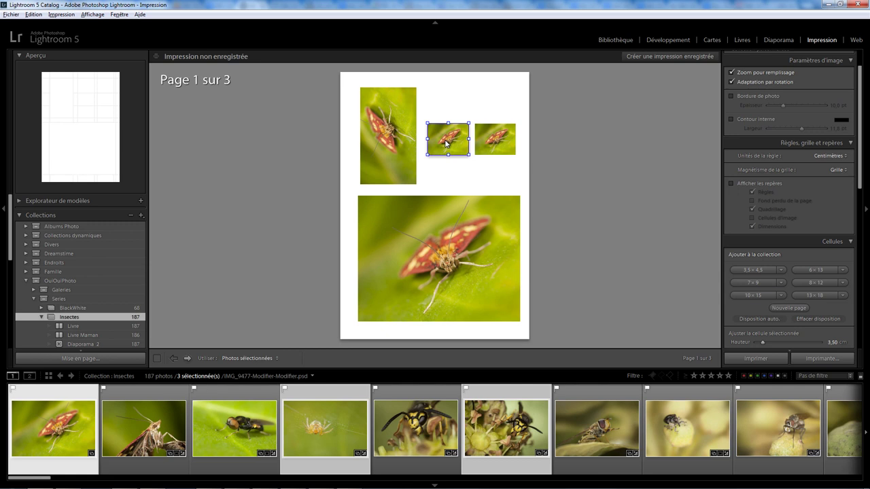
mouse_move(446, 143)
left_mouse_down()
mouse_move(447, 170)
mouse_move(447, 110)
mouse_move(446, 170)
left_mouse_up()
left_click_drag(447, 171, 447, 169)
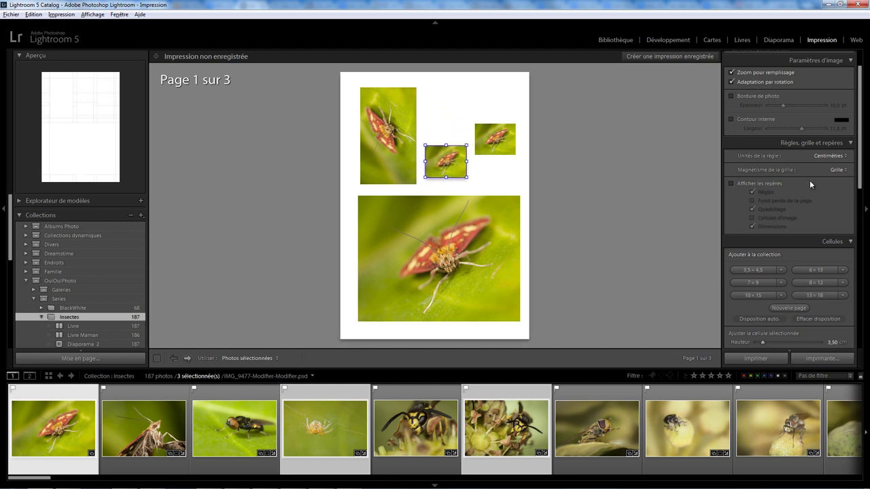
- Set grid snapping to Cellules, stack the two small cells, and show the guides
left_click(837, 170)
left_click(809, 191)
left_click_drag(443, 165, 442, 103)
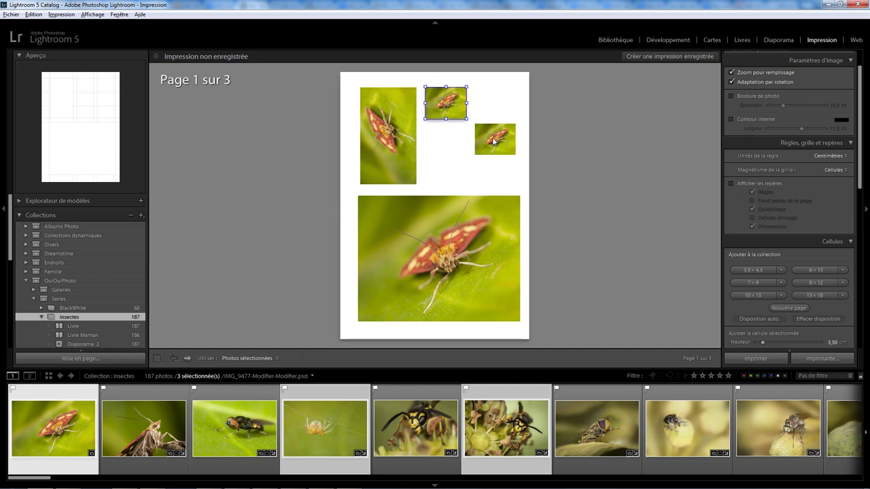
left_click_drag(496, 141, 448, 163)
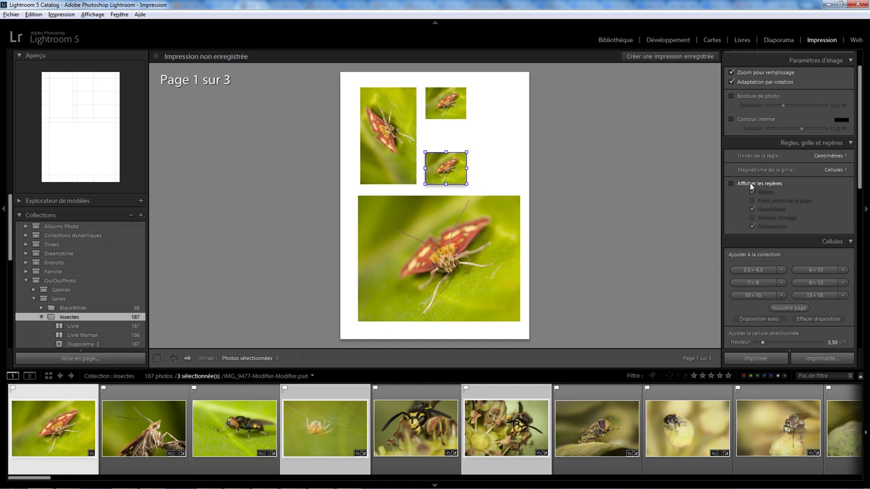
left_click(751, 187)
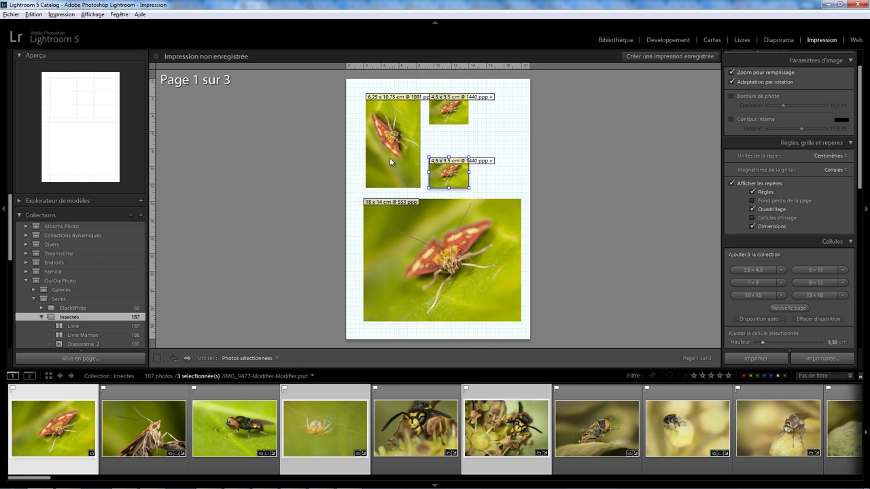
- Nudge the tall and large photos, move both small cells to the right edge, and hide guides
left_click_drag(389, 158, 384, 157)
left_click_drag(381, 232, 380, 239)
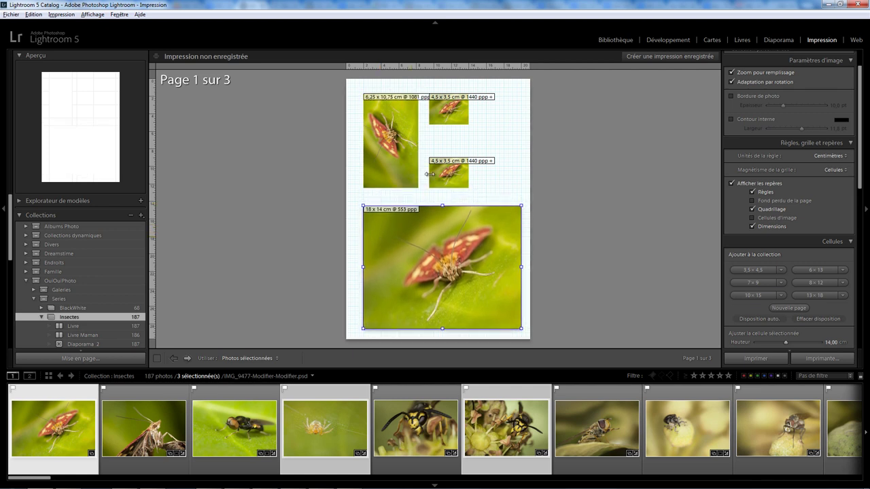
left_click_drag(438, 181, 491, 182)
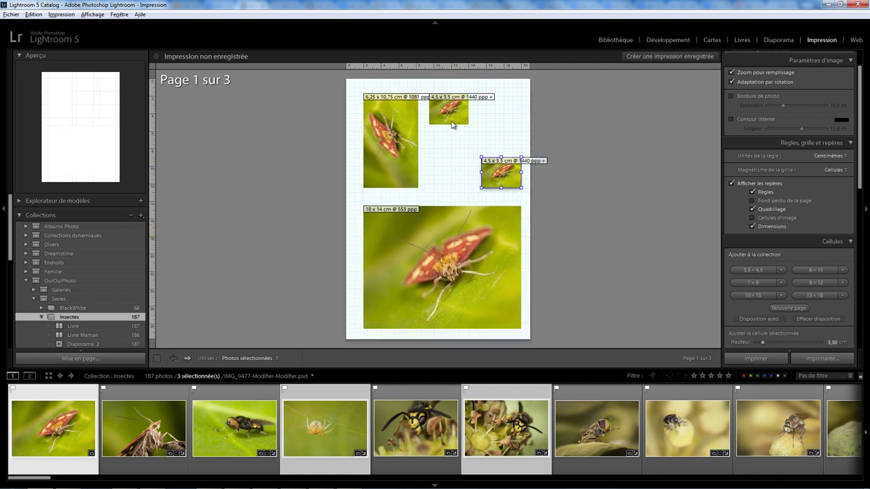
left_click_drag(445, 116, 497, 116)
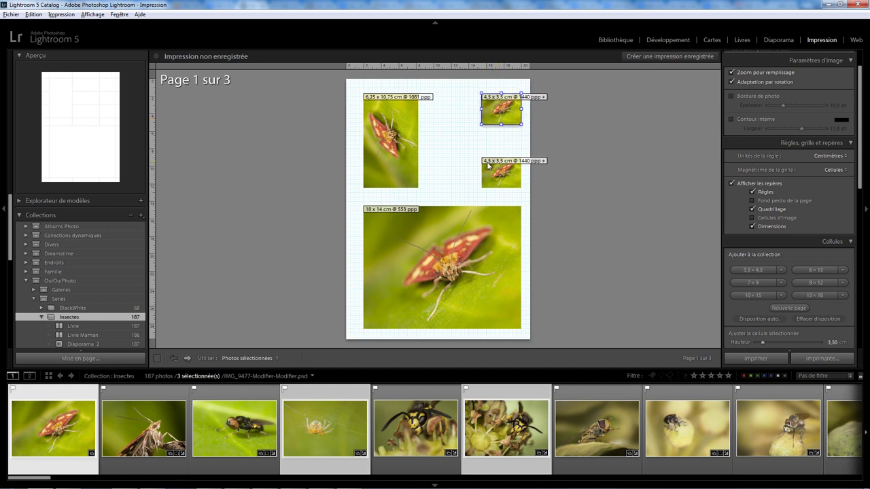
left_click(748, 184)
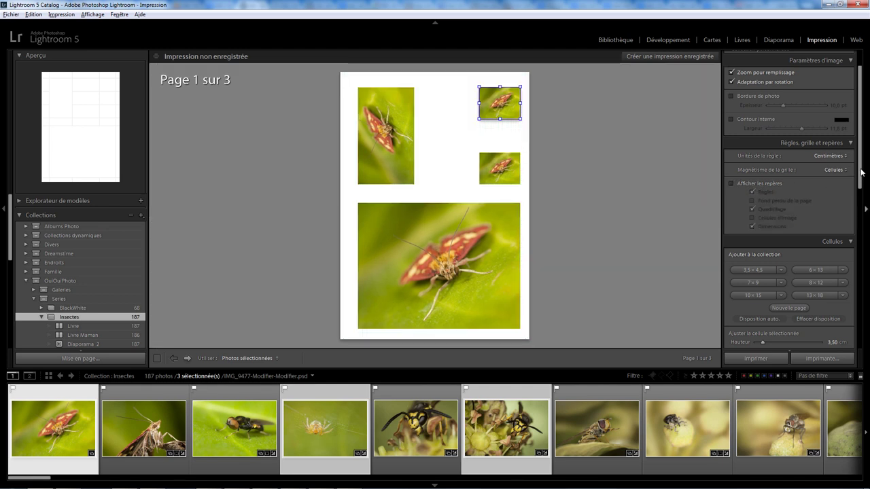
- Deselect the cell and turn on the grey page background colour
left_click_drag(861, 171, 860, 234)
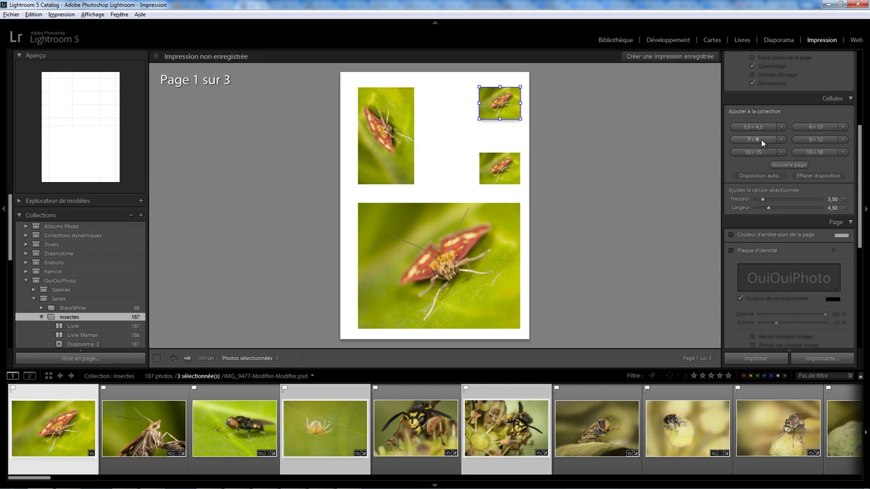
key("ctrl+d")
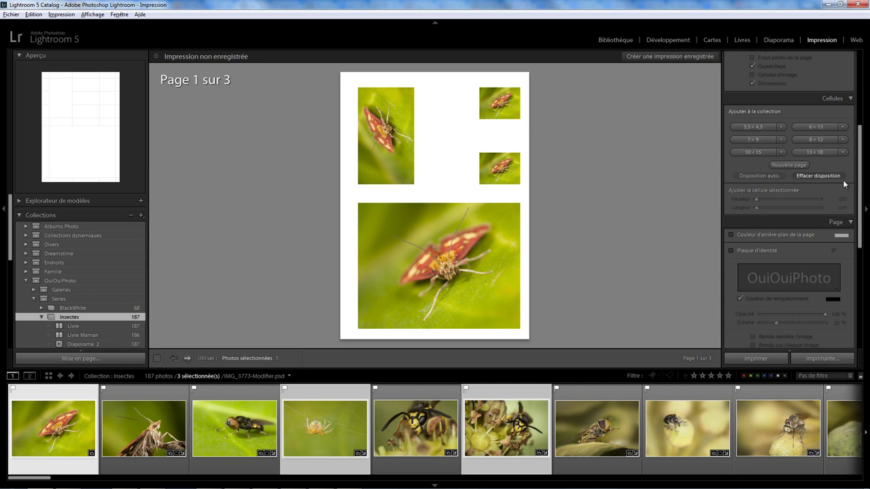
left_click_drag(862, 197, 861, 209)
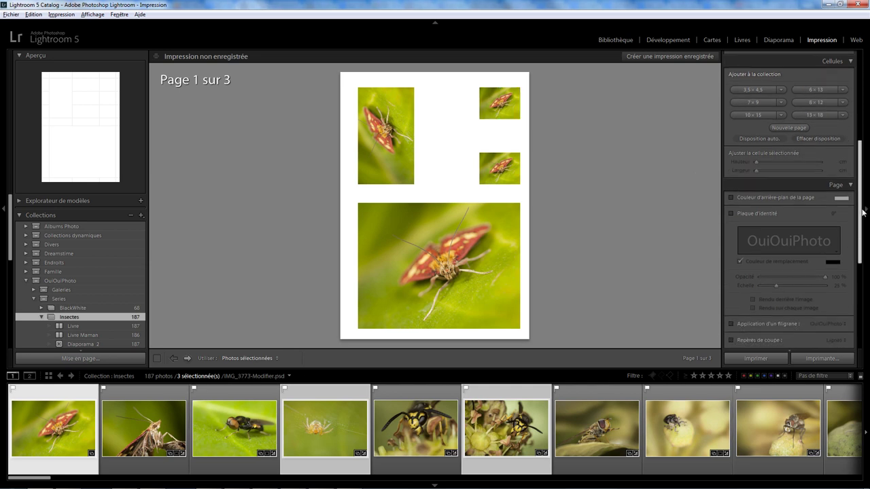
left_click(758, 198)
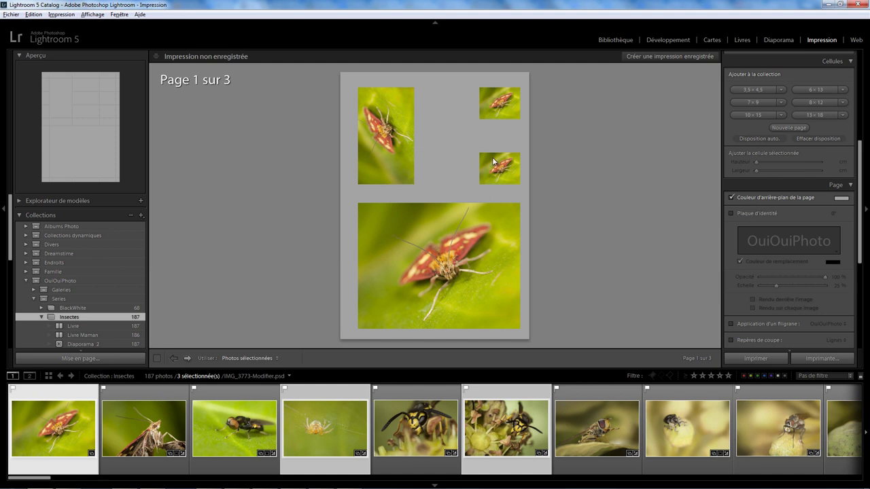
- Turn off the page background and place the OuiOuiPhoto identity plate above the large photo
left_click(749, 198)
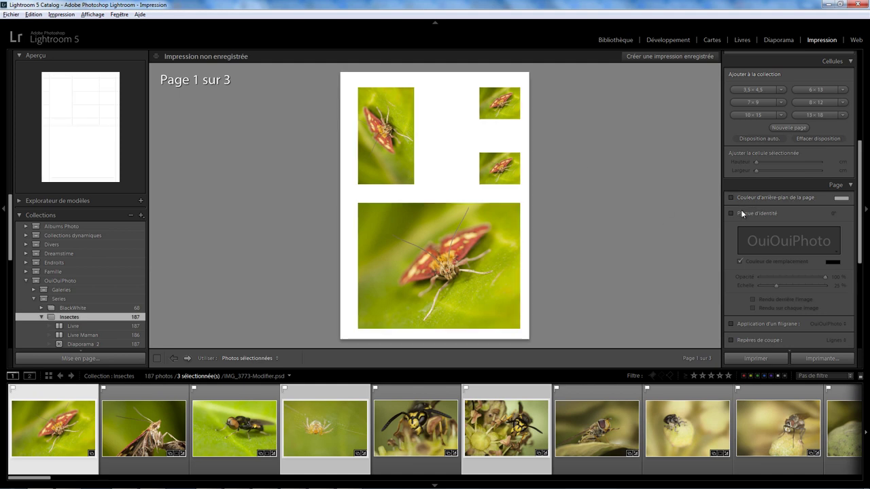
left_click(741, 212)
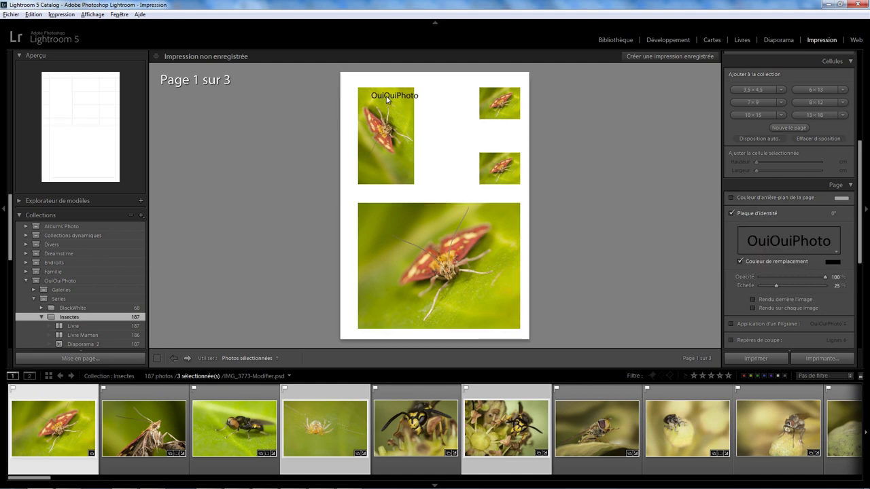
left_click(393, 97)
left_click_drag(394, 97, 447, 186)
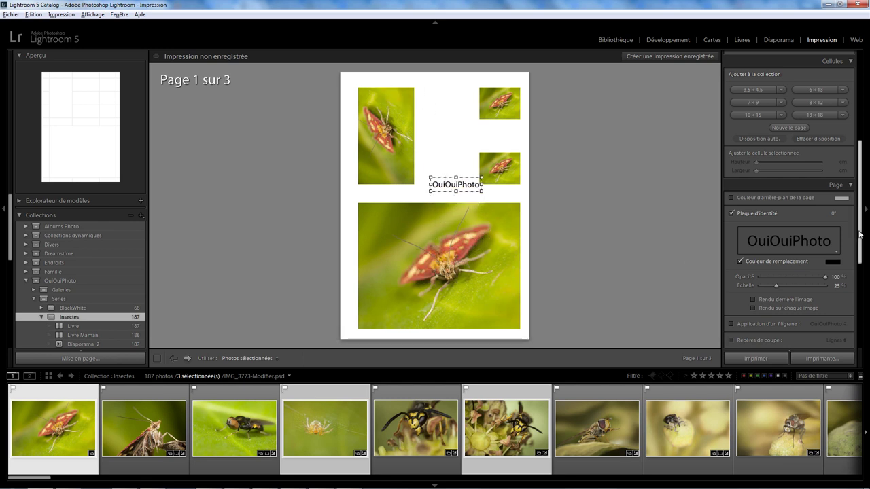
- Try the OuiOuiPhoto watermark, then remove both the watermark and the identity plate
scroll(776, 250, "down", 3)
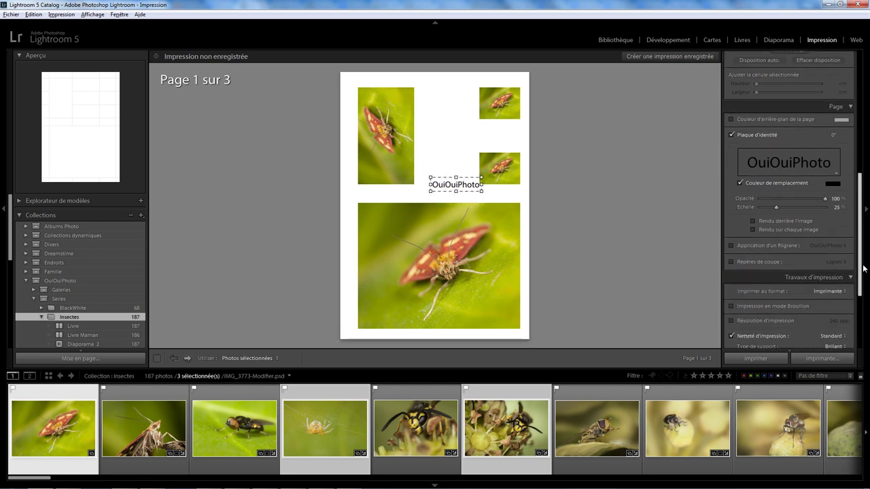
left_click(745, 243)
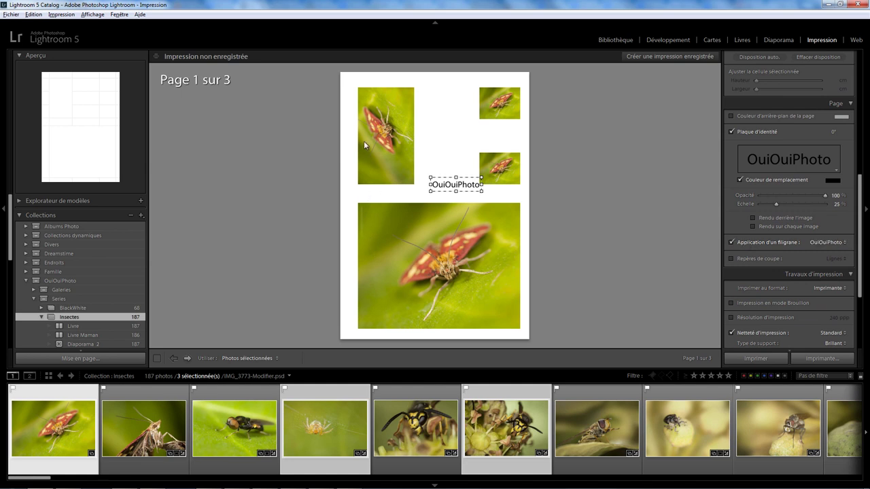
left_click(738, 243)
left_click(737, 131)
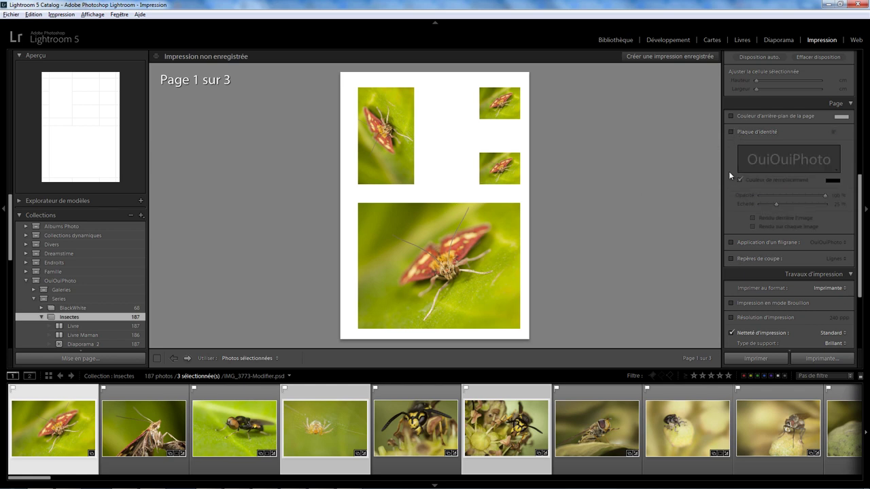
left_click(735, 260)
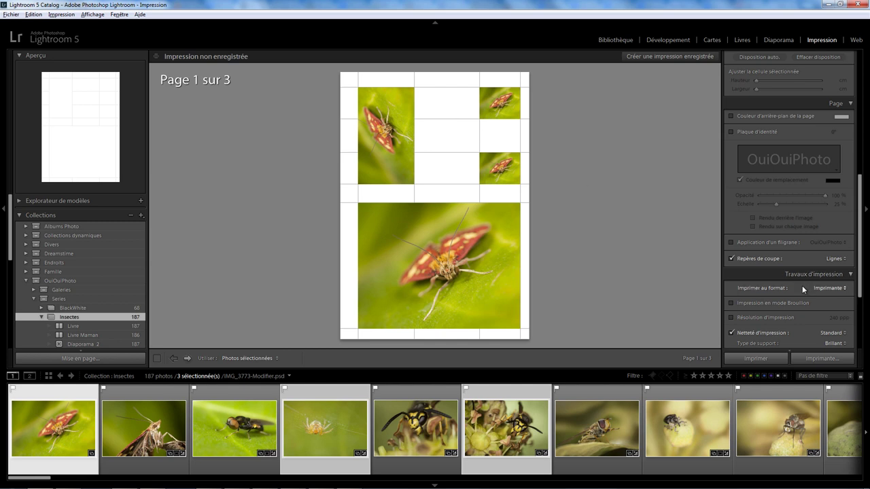
left_click(758, 257)
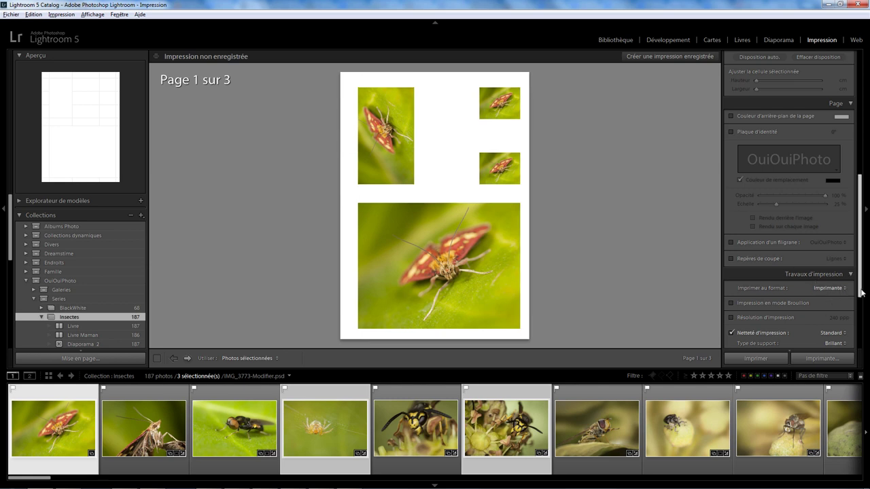
mouse_move(860, 289)
left_mouse_down()
mouse_move(859, 338)
mouse_move(859, 211)
left_mouse_up()
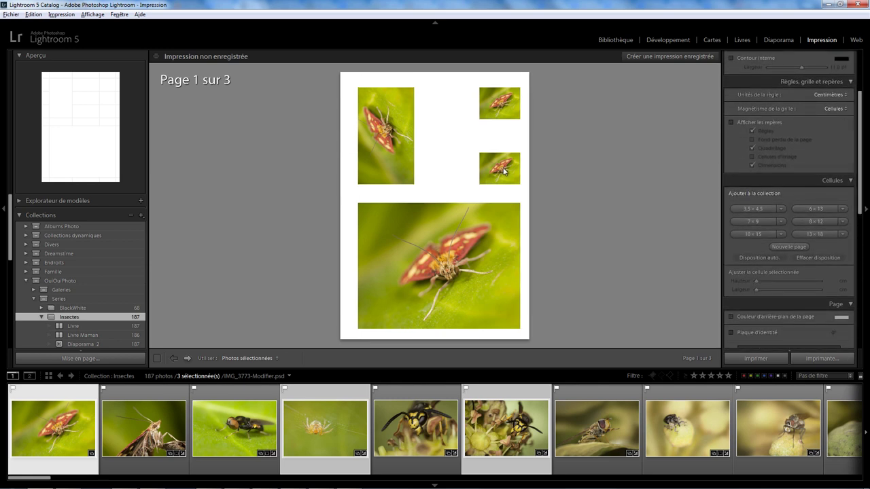
- Add a second page holding a 13×18 photo cell rotated to portrait
left_click(789, 247)
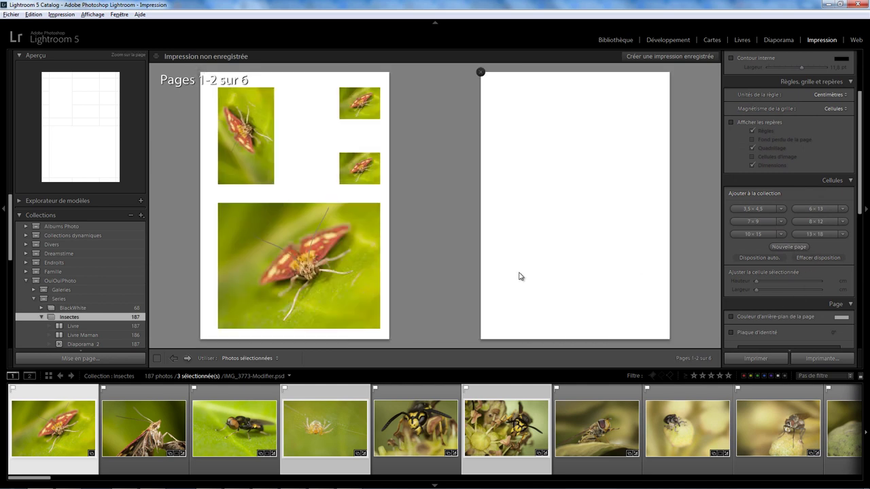
left_click(813, 234)
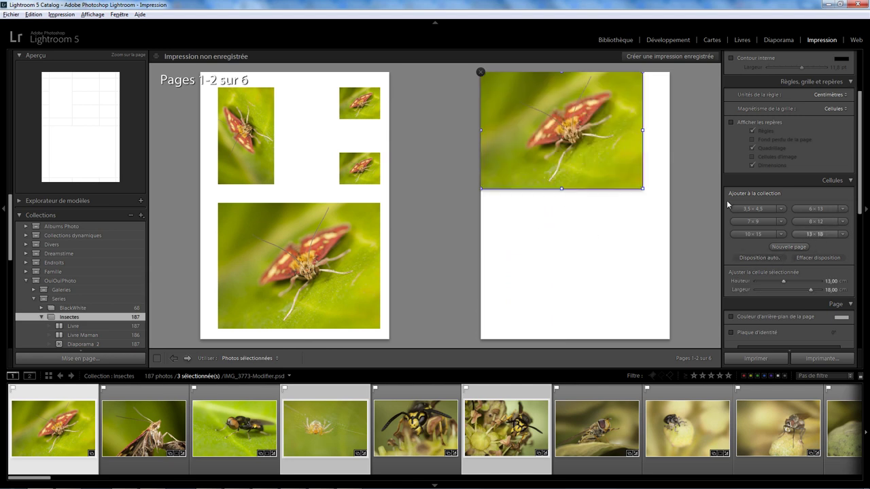
left_click_drag(552, 140, 567, 170)
right_click(588, 158)
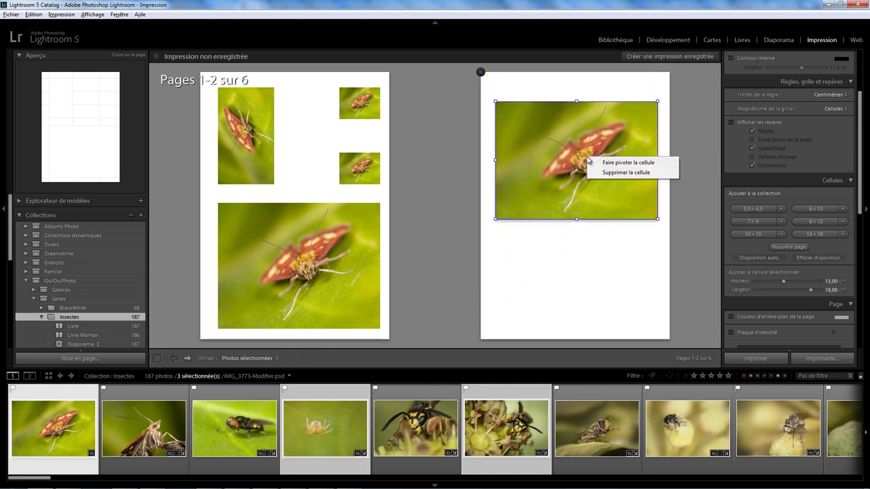
left_click(612, 163)
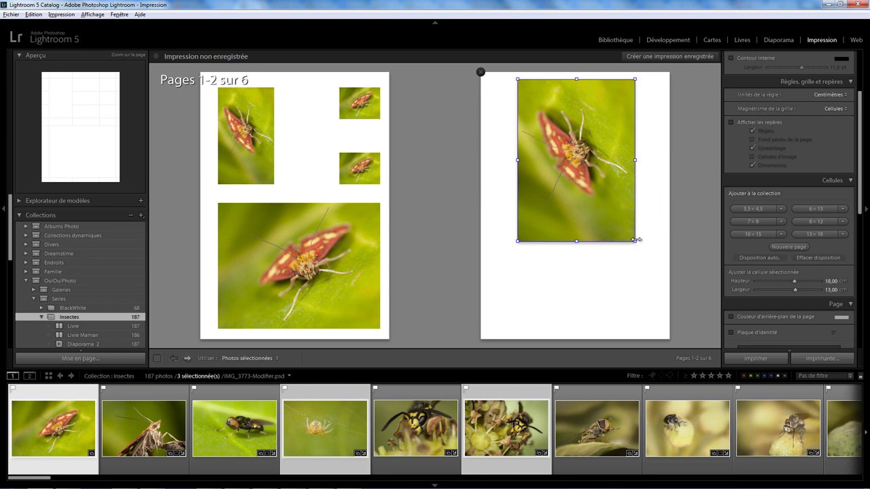
- Stretch the page 2 cell to the page edges at 29,70 × 20,99 cm
left_click_drag(635, 242, 647, 243)
mouse_move(584, 243)
left_mouse_down()
mouse_move(584, 305)
mouse_move(573, 309)
left_mouse_up()
left_click_drag(517, 209, 477, 209)
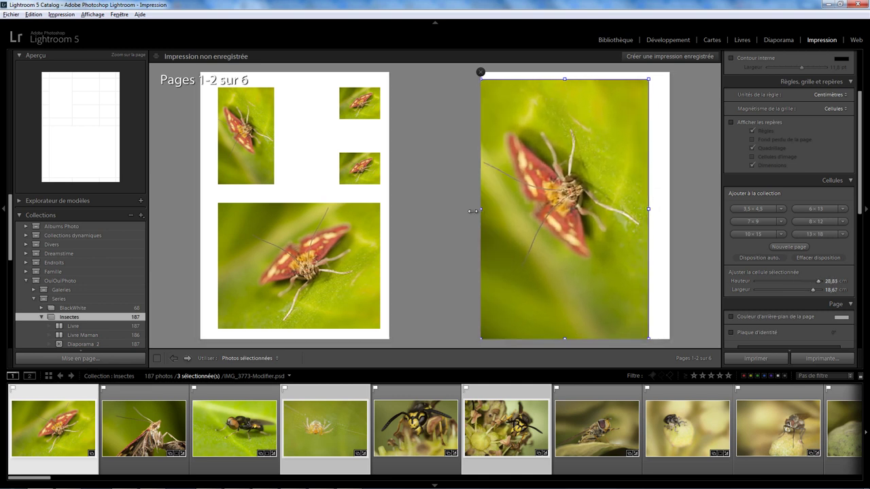
left_click_drag(650, 212, 688, 210)
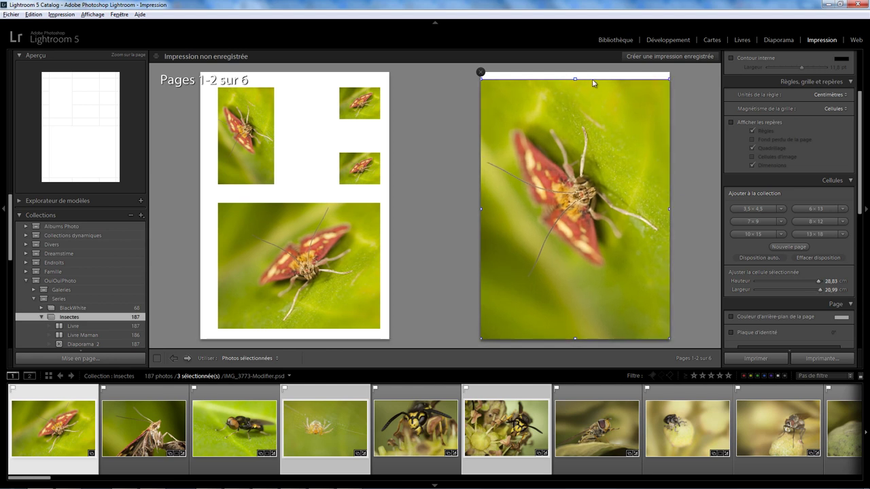
left_click_drag(575, 78, 575, 71)
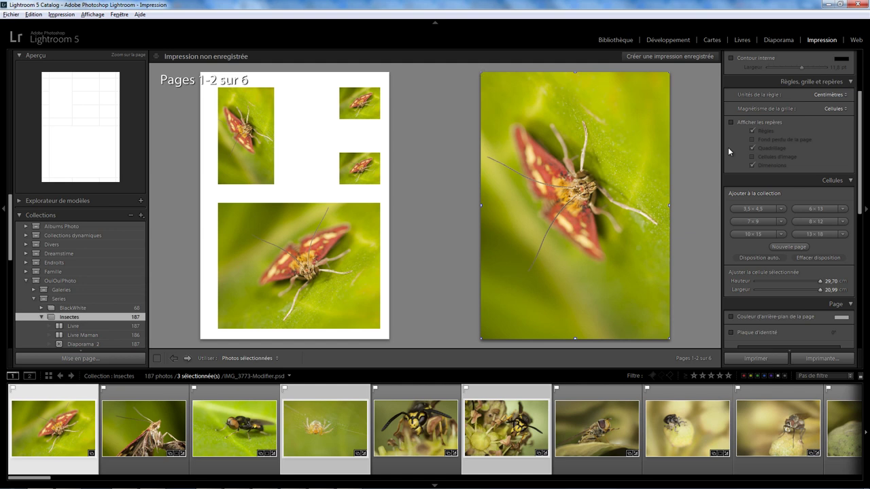
- Clear the layout and add a 13×18 cell with its width set to 13 cm, making it square
left_click(811, 259)
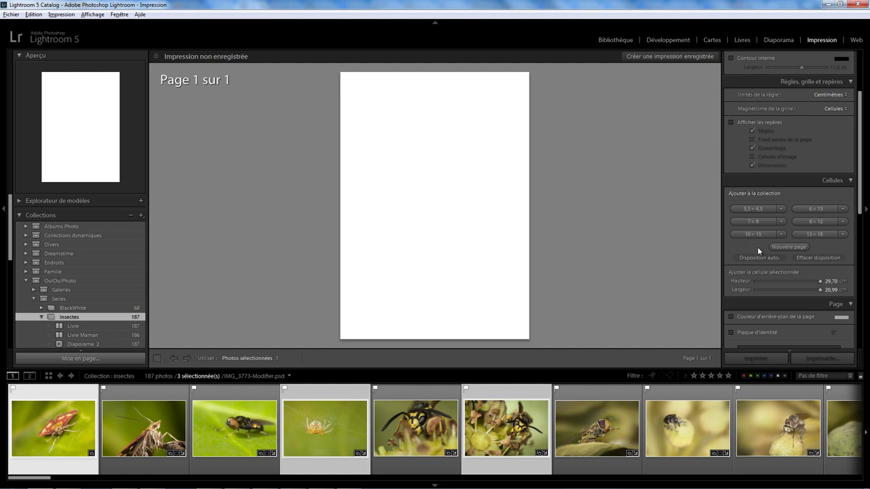
left_click(800, 234)
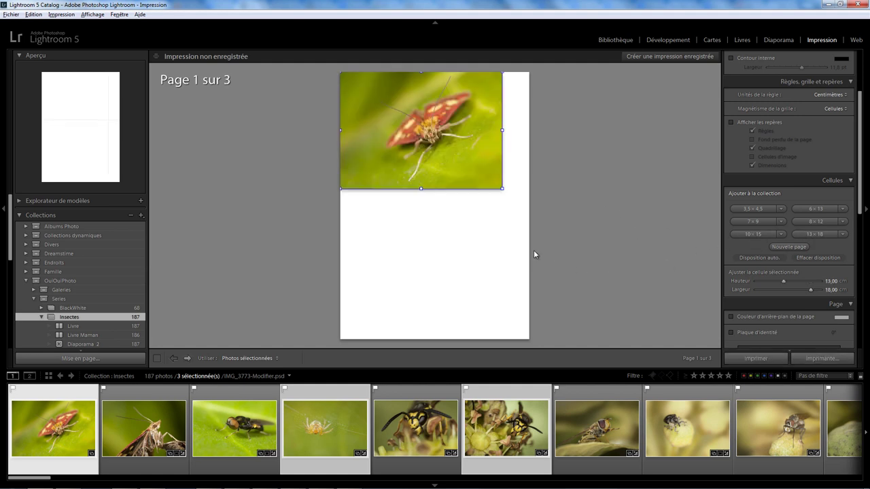
left_click(830, 290)
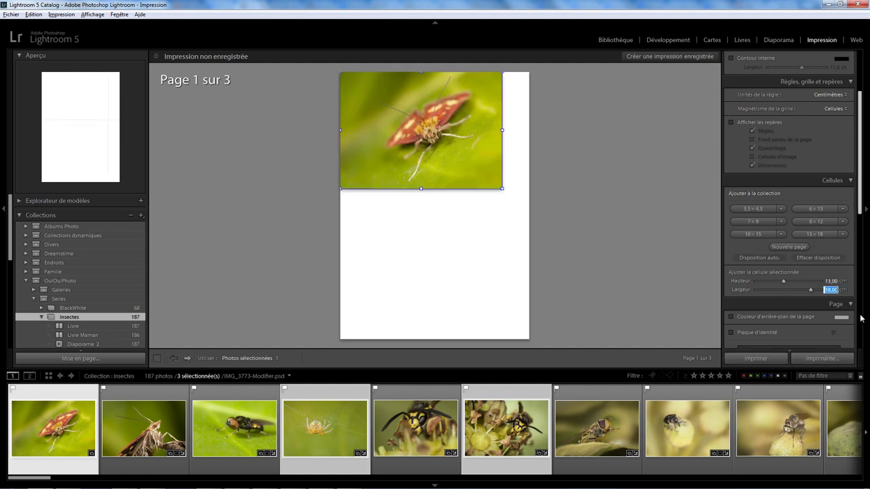
type("13")
key("Return")
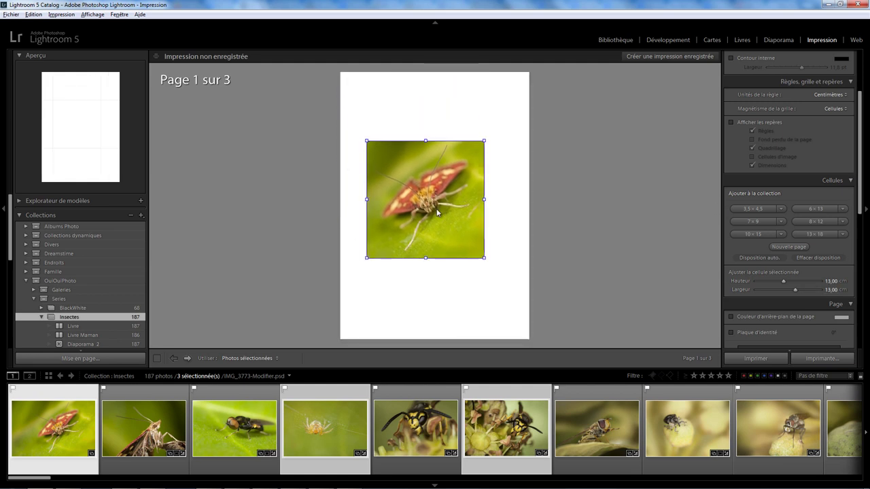
- Centre the square cell on the page and reframe the moth within it
left_click_drag(406, 129, 444, 200)
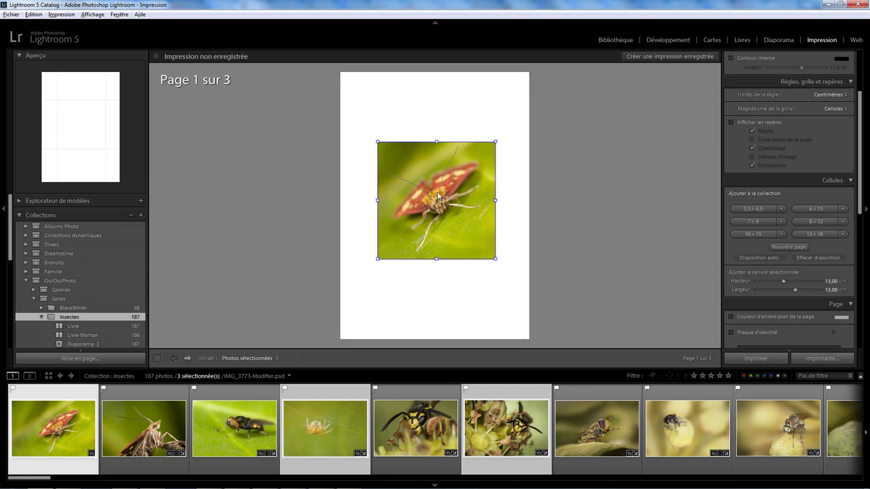
mouse_move(438, 208)
left_mouse_down()
mouse_move(454, 210)
mouse_move(435, 203)
left_mouse_up()
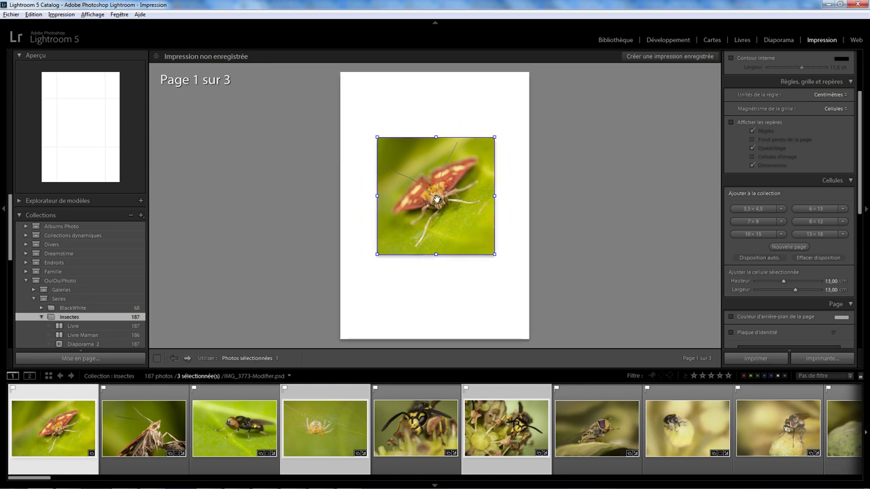
mouse_move(436, 199)
left_mouse_down()
mouse_move(445, 201)
mouse_move(427, 201)
mouse_move(440, 205)
left_mouse_up()
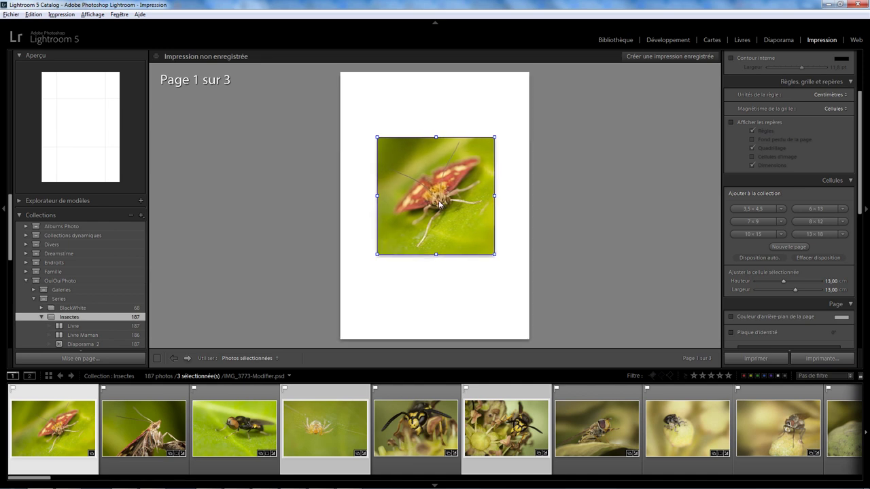
scroll(753, 77, "up", 3)
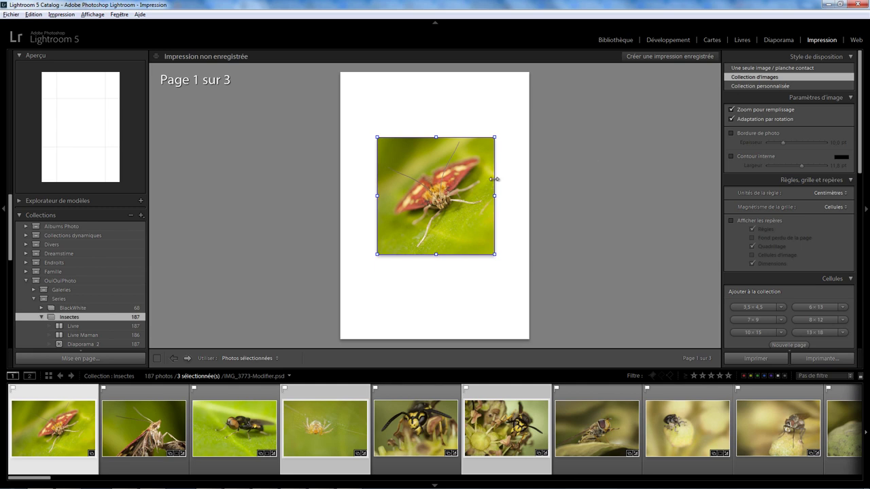
- Move the square moth photo higher, adding a 7×9 cell at lower right and a 3.5×4.5 cell at lower left
left_click_drag(439, 207, 438, 161)
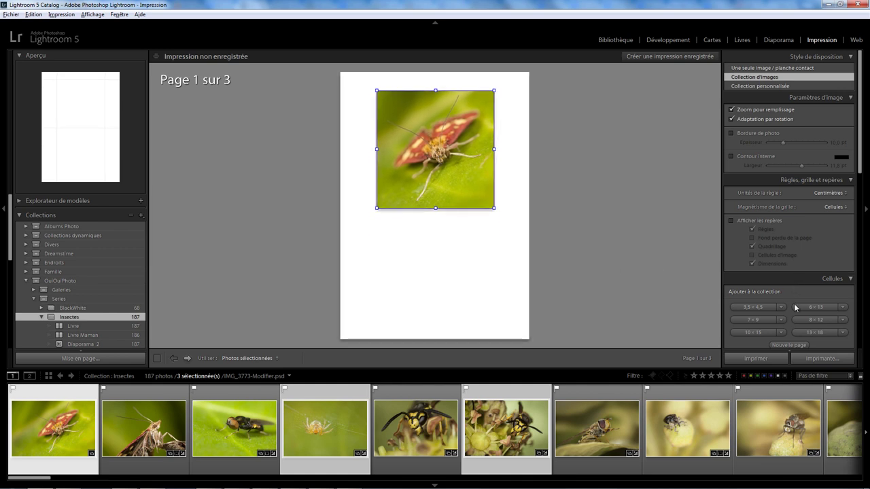
left_click(755, 320)
left_click_drag(382, 253, 472, 272)
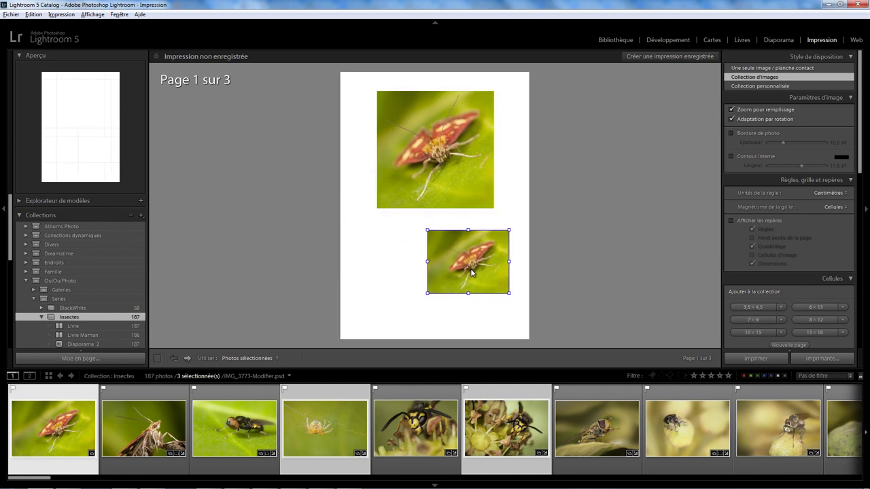
left_click(756, 307)
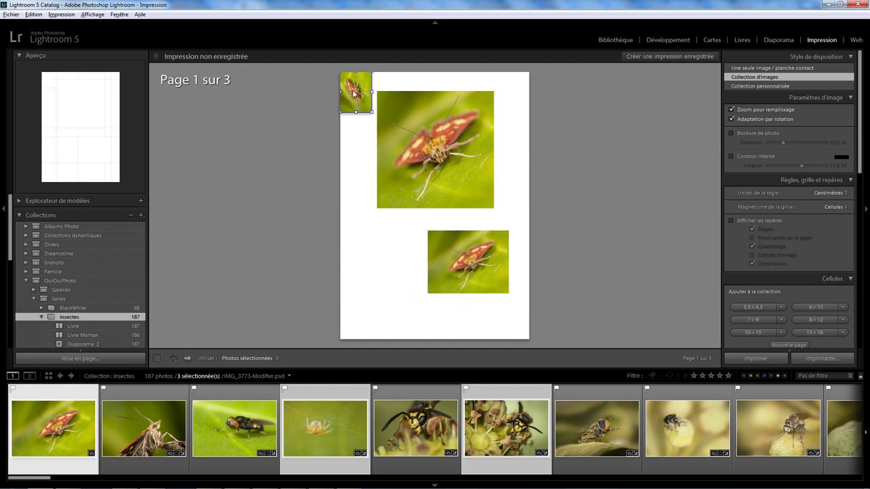
left_click_drag(353, 94, 377, 265)
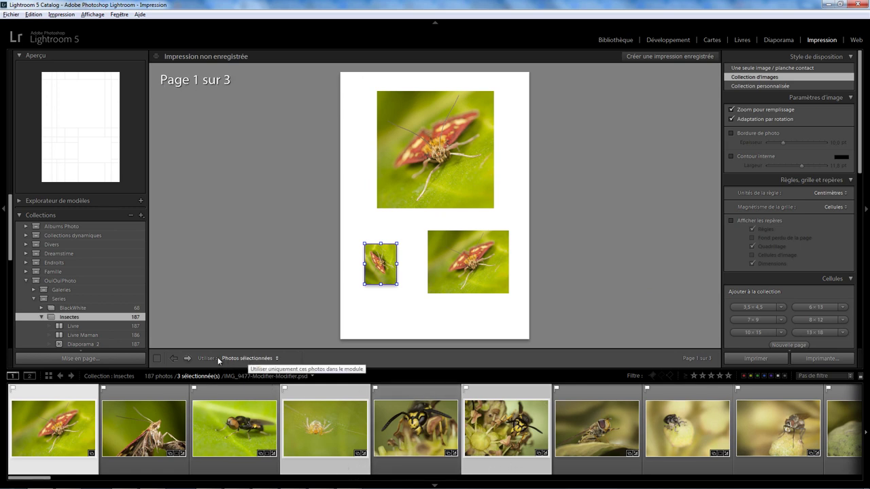
- Review pages 1–3, then shift the spider photo left within page 2's top cell
left_click(189, 358)
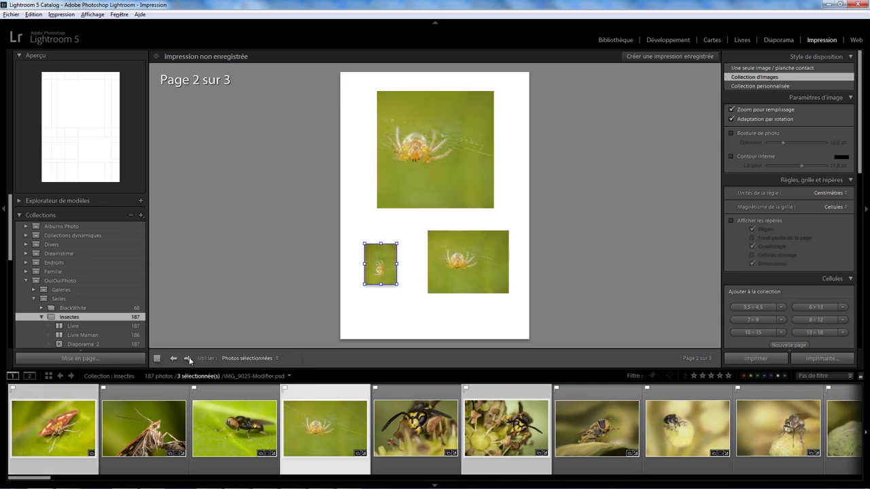
left_click(189, 359)
left_click(174, 360)
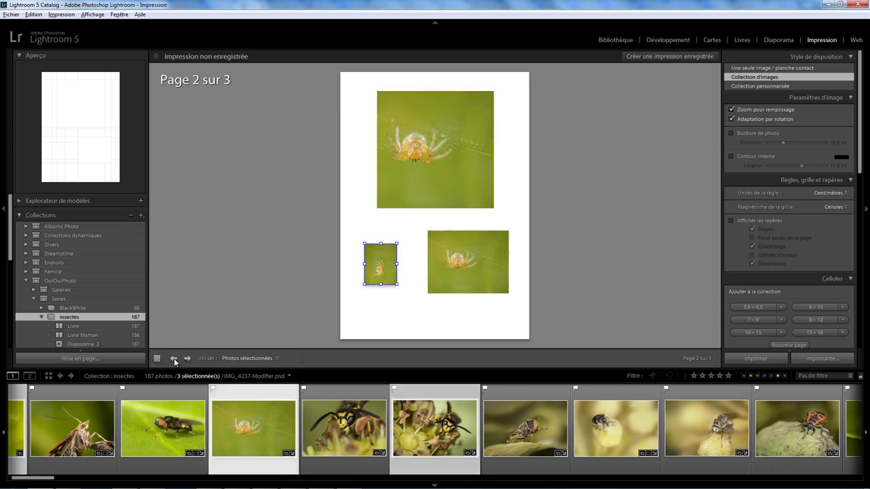
left_click(174, 358)
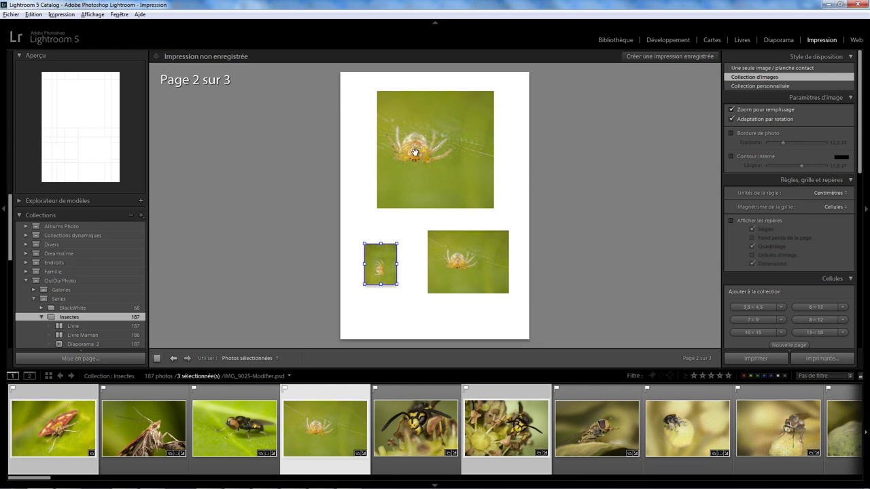
left_click_drag(415, 153, 436, 153)
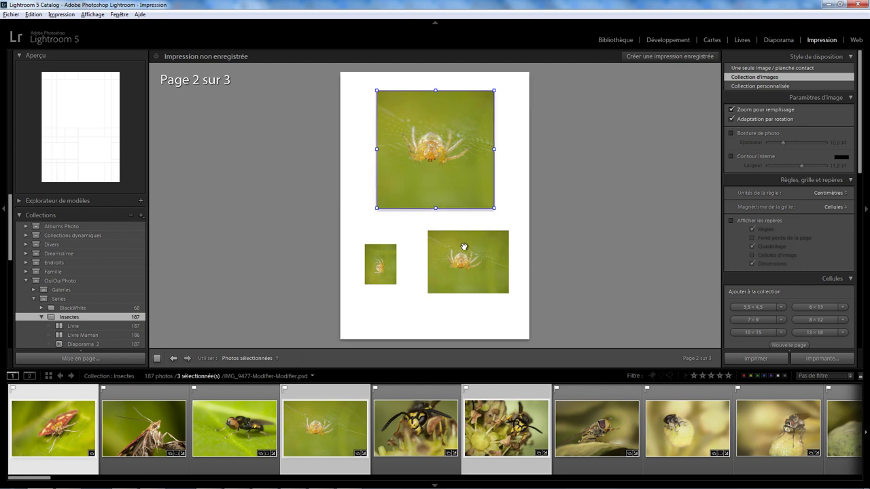
mouse_move(430, 154)
left_mouse_down()
mouse_move(413, 155)
mouse_move(433, 154)
left_mouse_up()
- Shift the moth left in page 1's top cell and reframe the spider on page 2
left_click(174, 359)
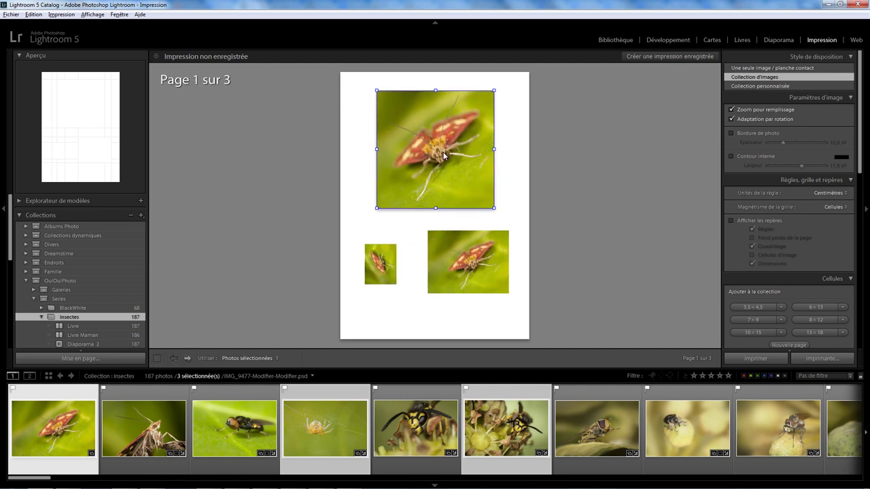
left_click_drag(444, 152, 427, 155)
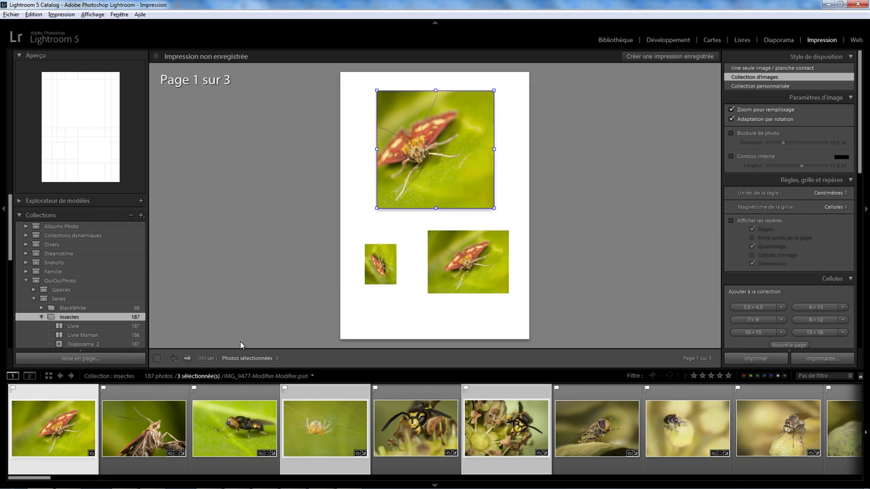
left_click(187, 360)
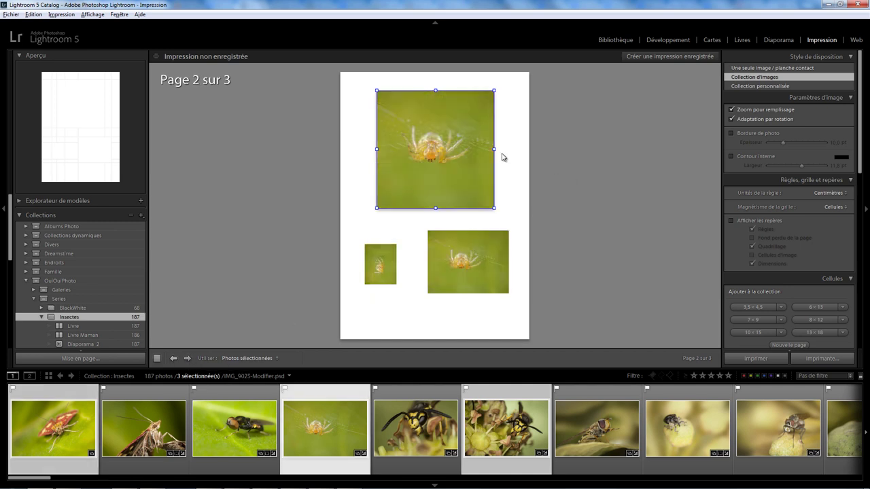
left_click_drag(431, 155, 488, 156)
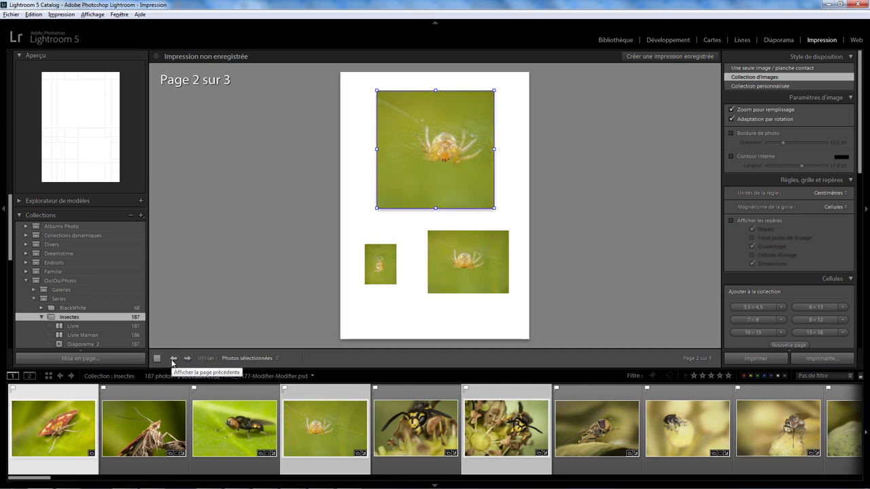
left_click(172, 361)
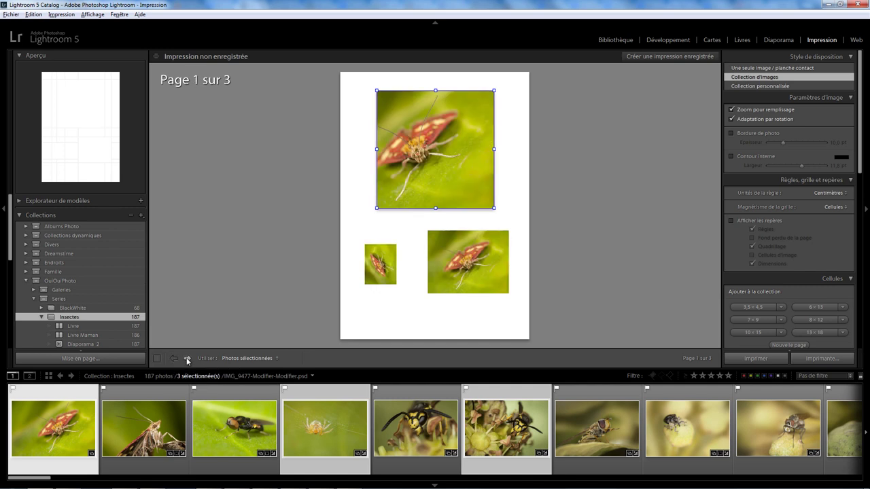
left_click(187, 360)
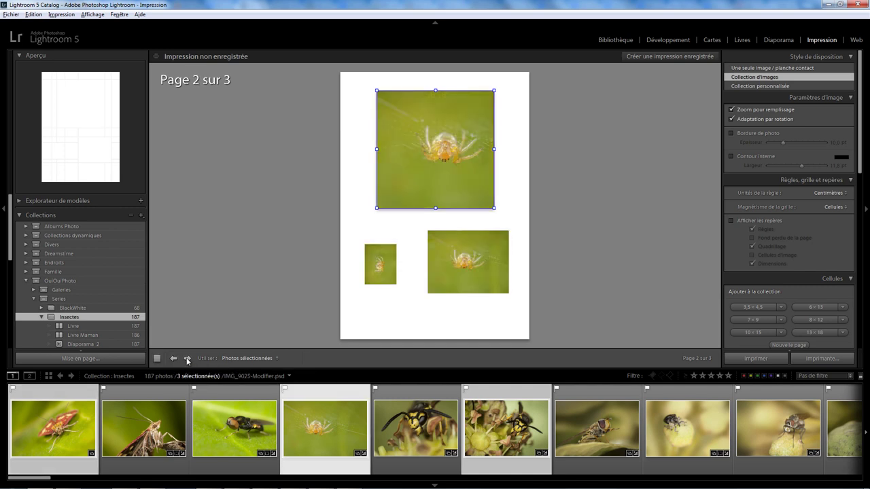